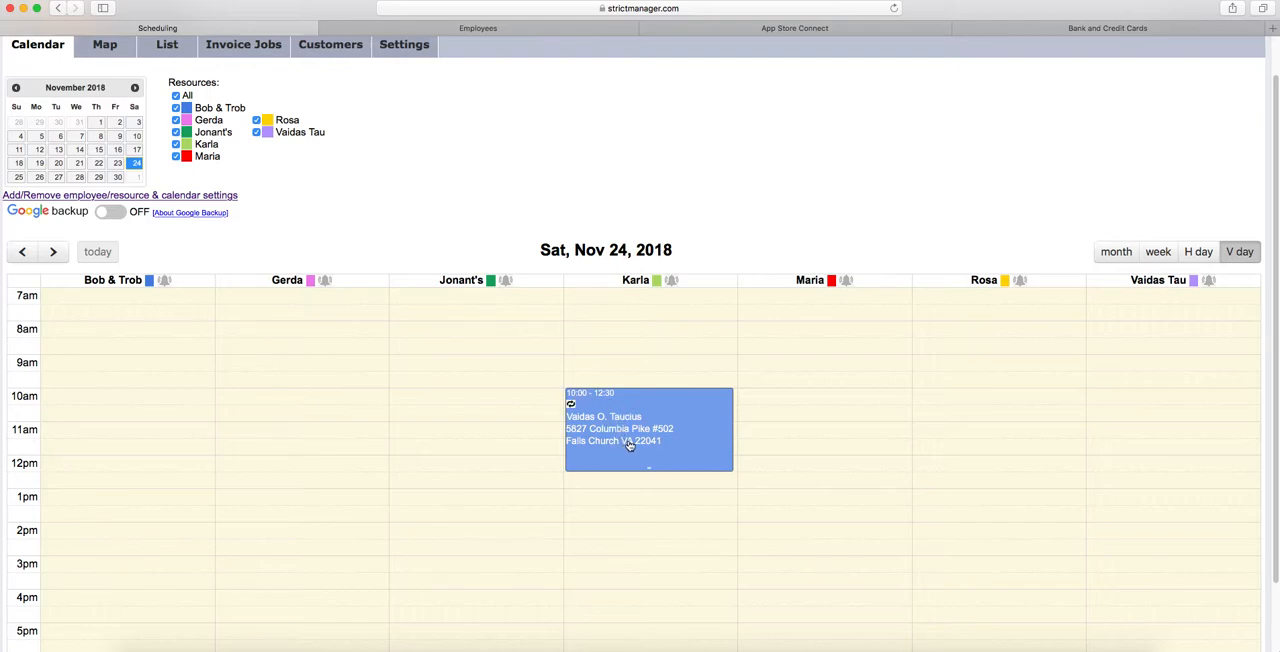
- Move the November 24 job to 9:00-11:30 and send its assigned employee the job-modified notification
left_click_drag(629, 446, 633, 407)
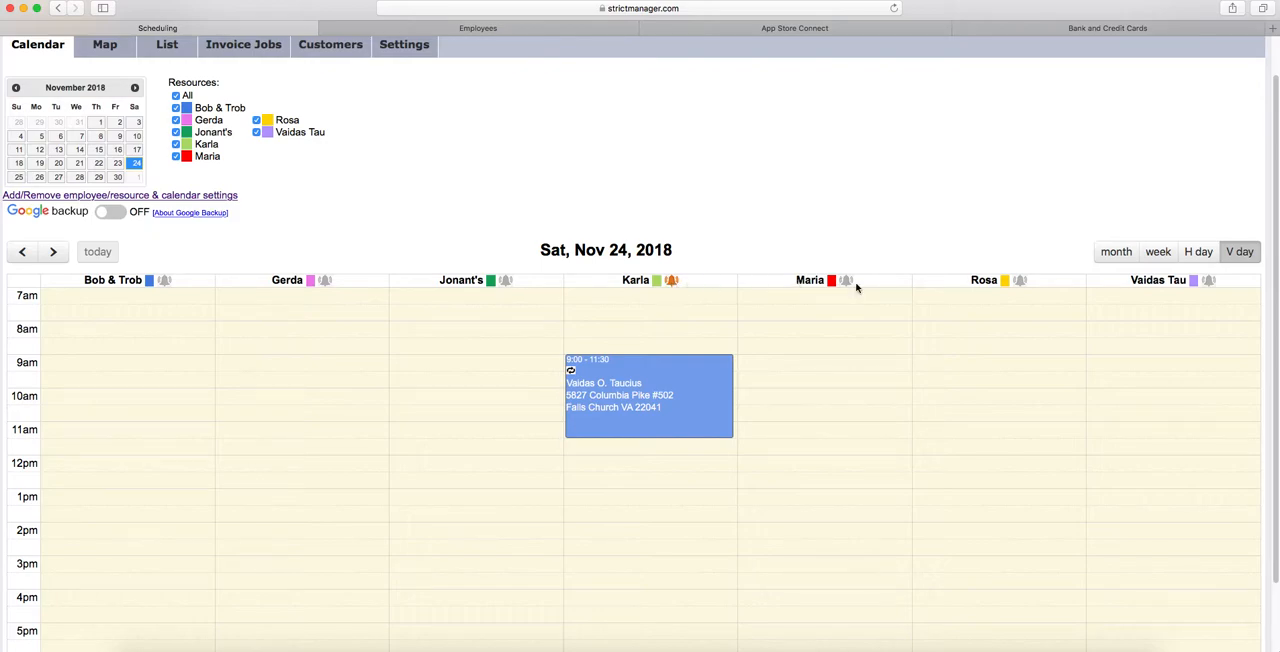
left_click(672, 283)
left_click_drag(490, 107, 528, 97)
left_click(714, 101)
left_click(757, 346)
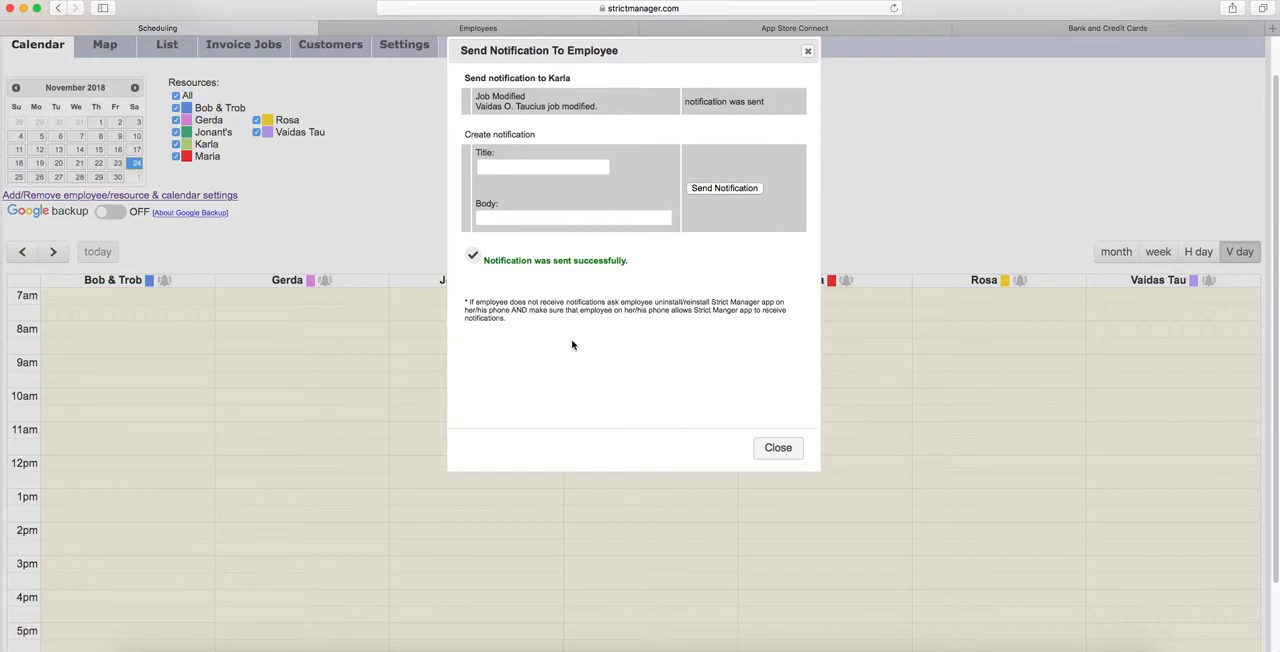
left_click(778, 450)
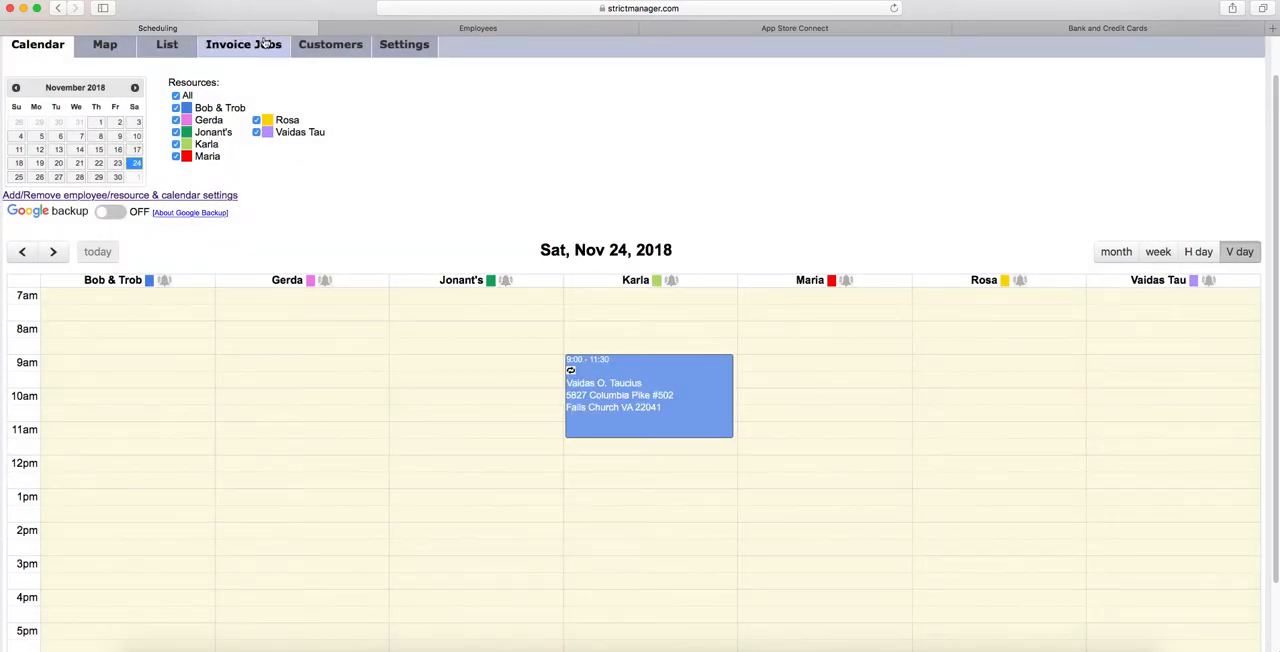
- Examine the second employee's future and past scheduled jobs from the employee list, and return to the list
left_click(480, 28)
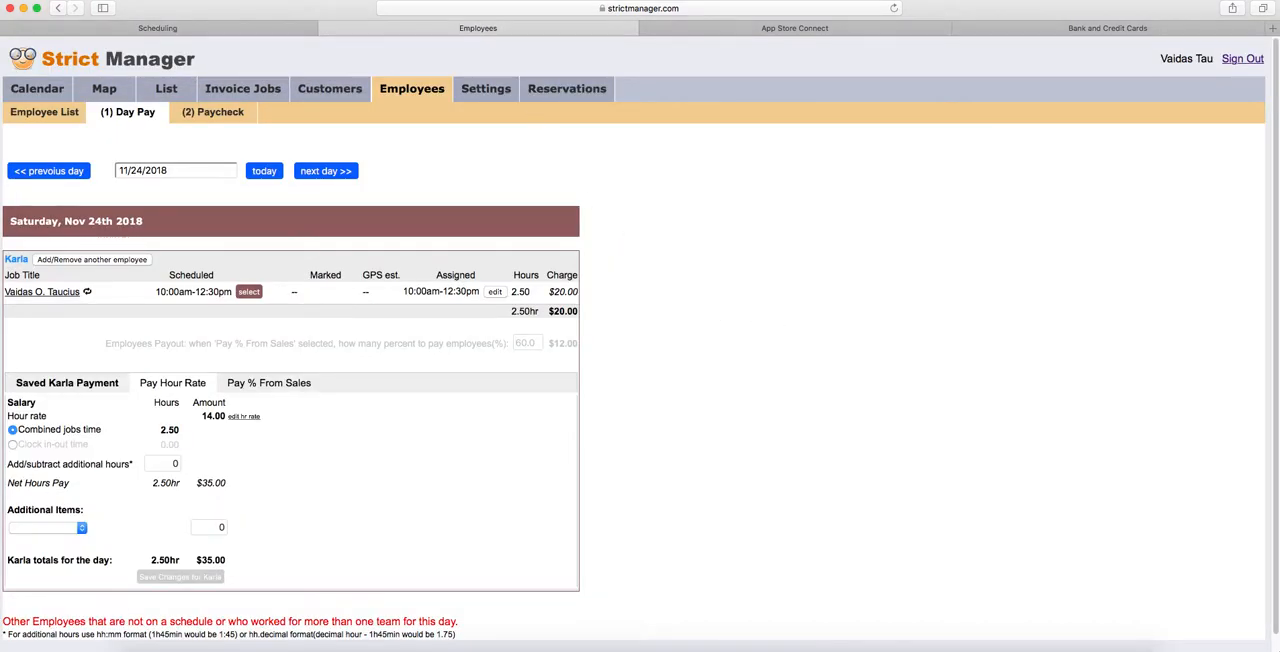
left_click(42, 113)
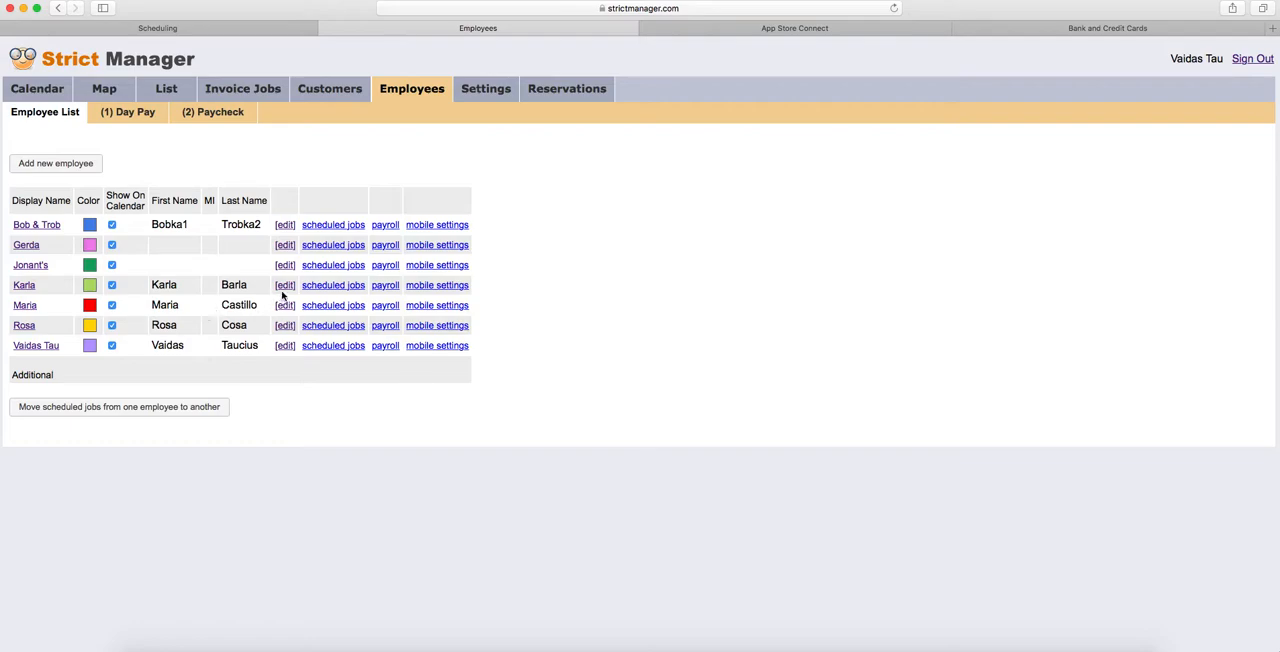
left_click(326, 247)
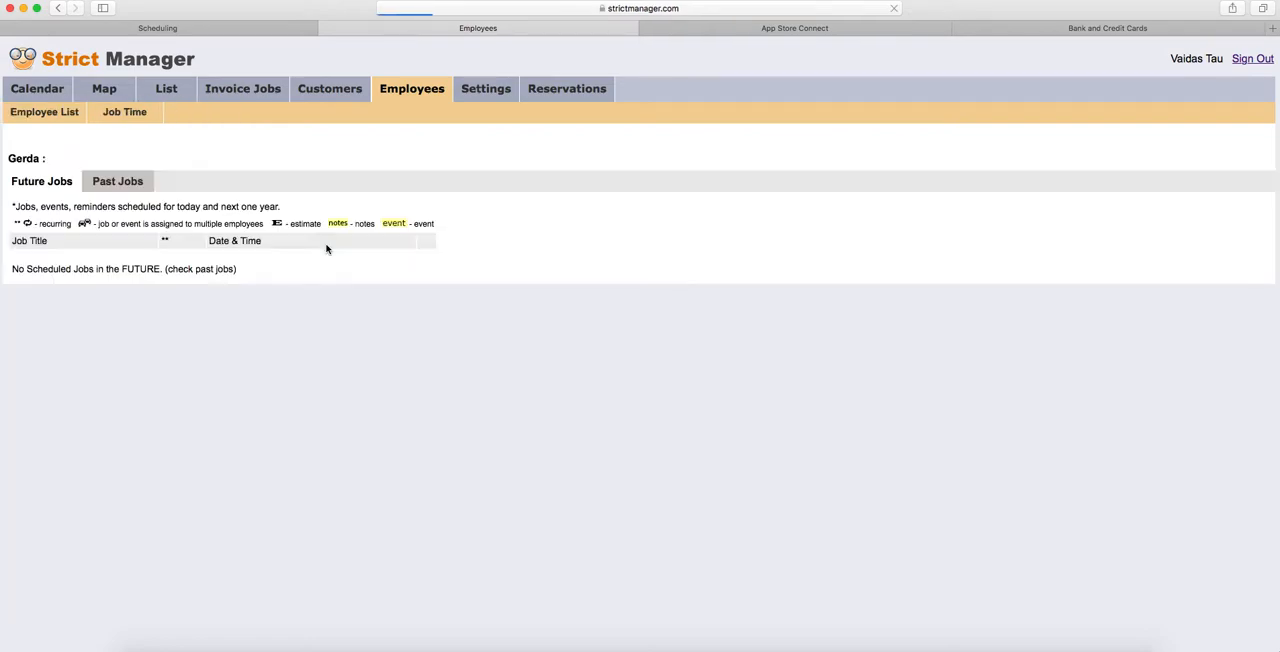
left_click(117, 183)
left_click(44, 114)
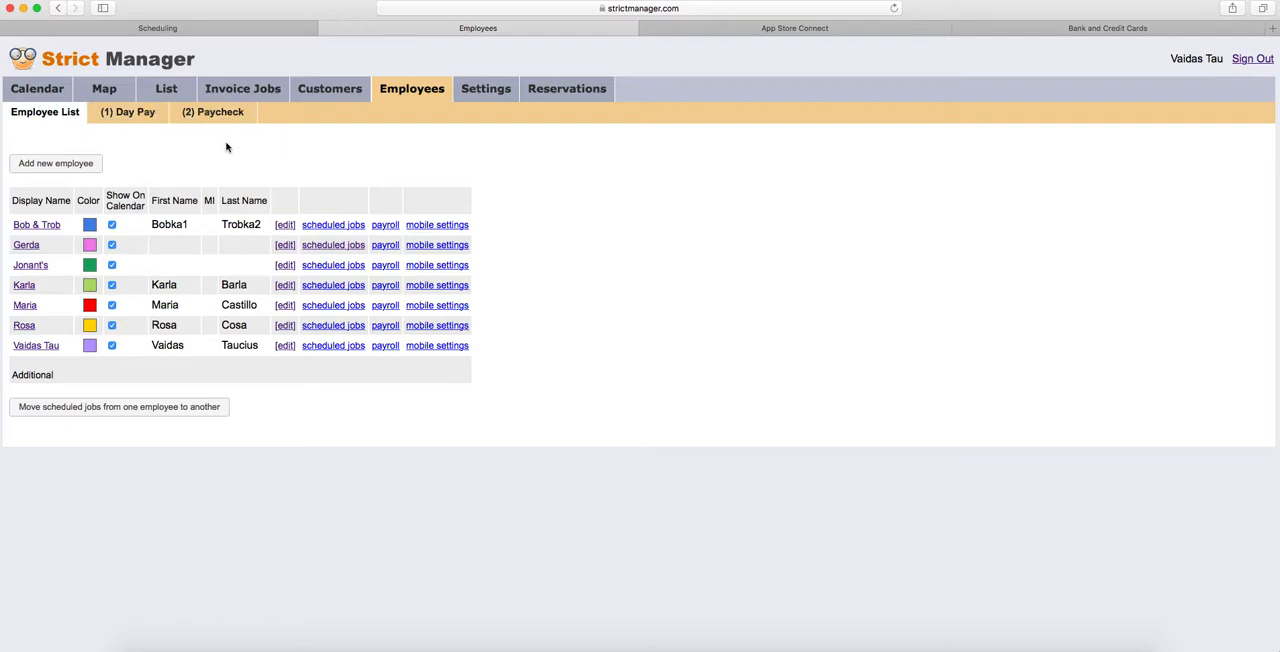
- Open Day Pay for 11/24/2018 and assign the scheduled 9:00am-11:30am time to the employee's job
left_click(130, 115)
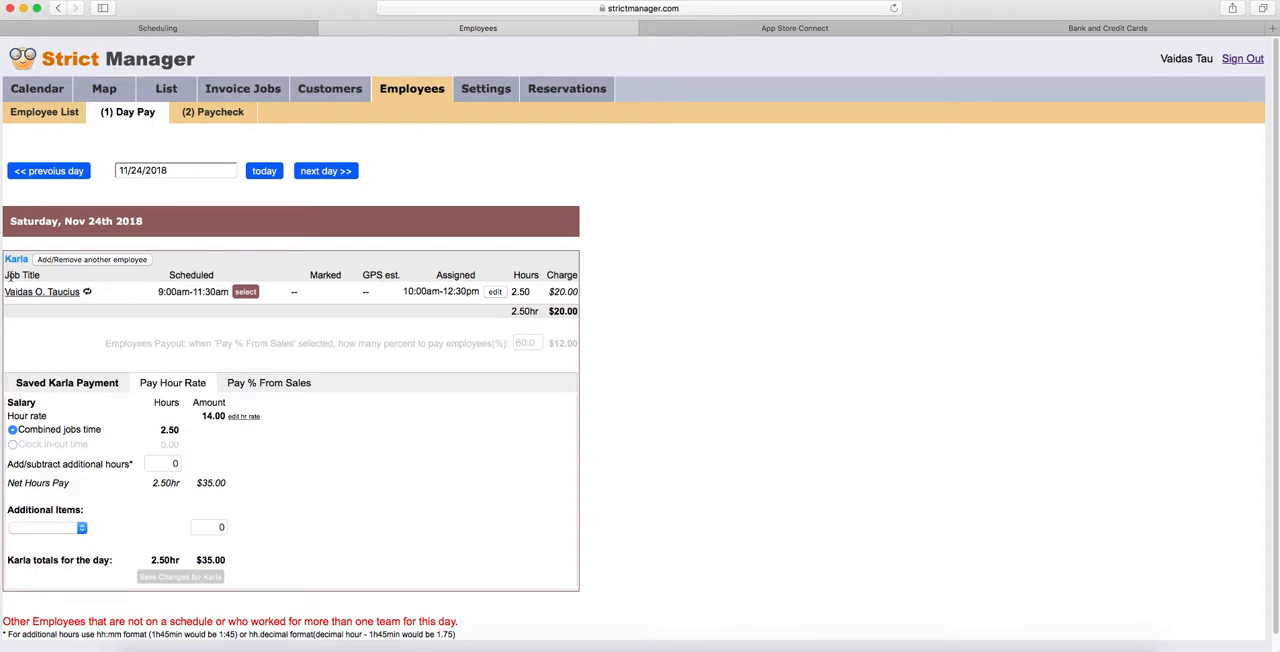
left_click_drag(157, 292, 218, 292)
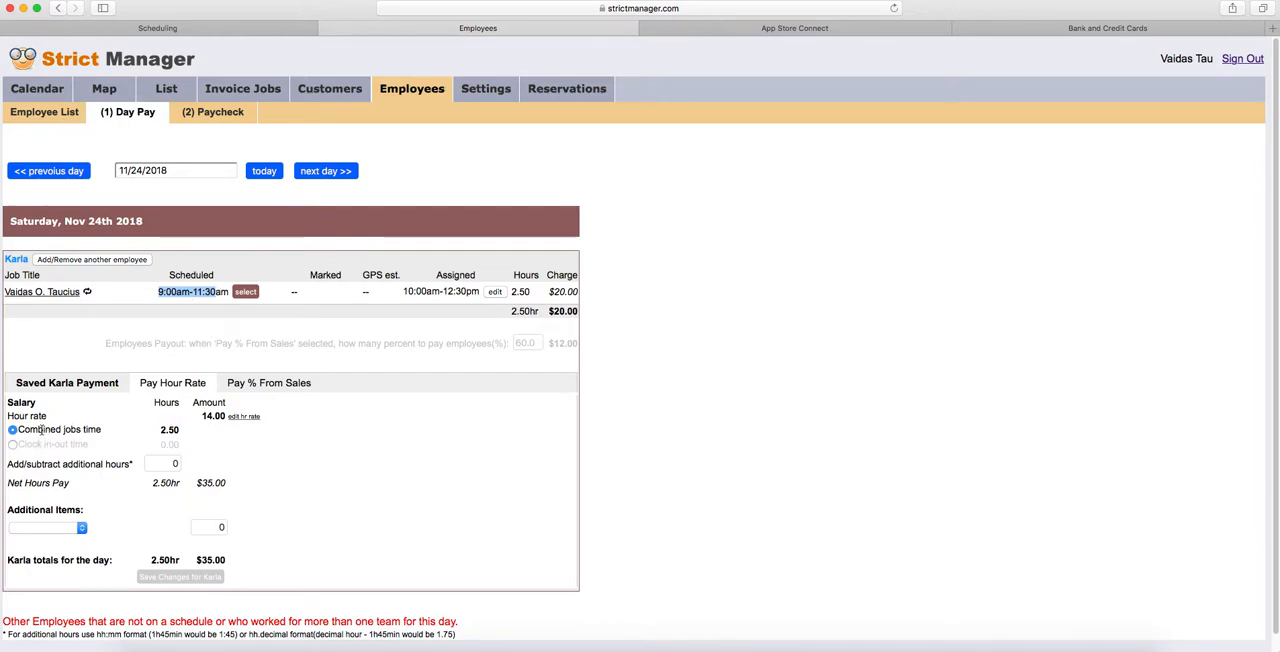
left_click_drag(19, 429, 103, 432)
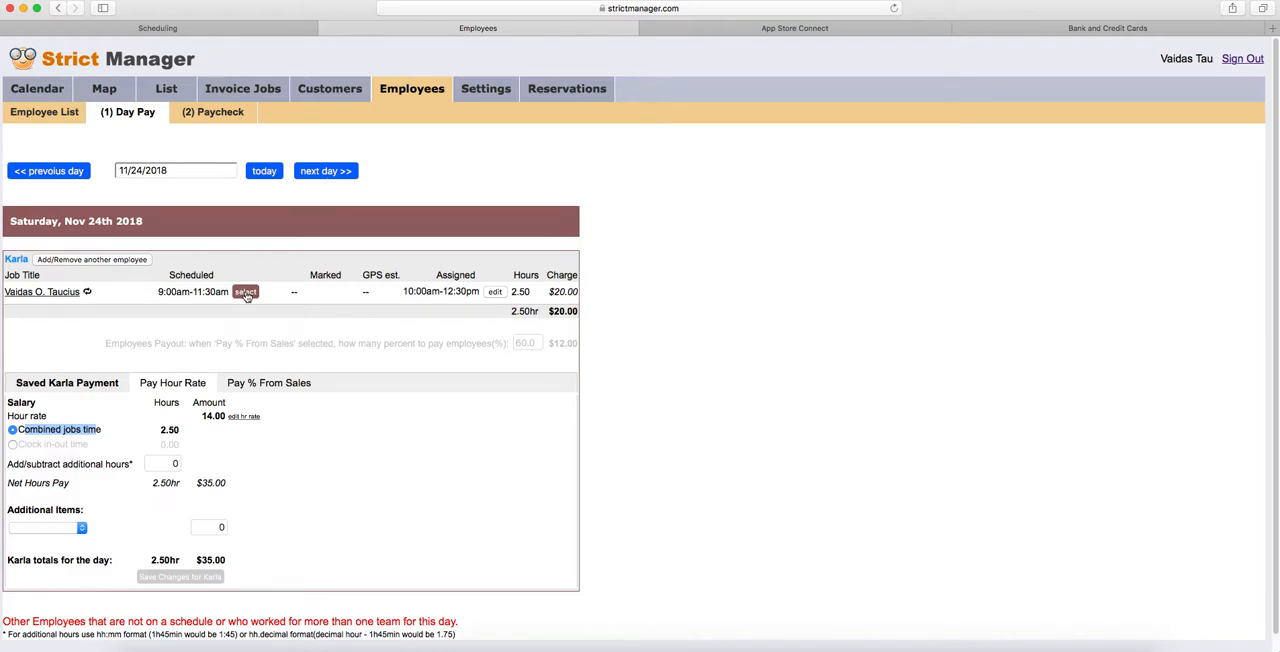
left_click(246, 293)
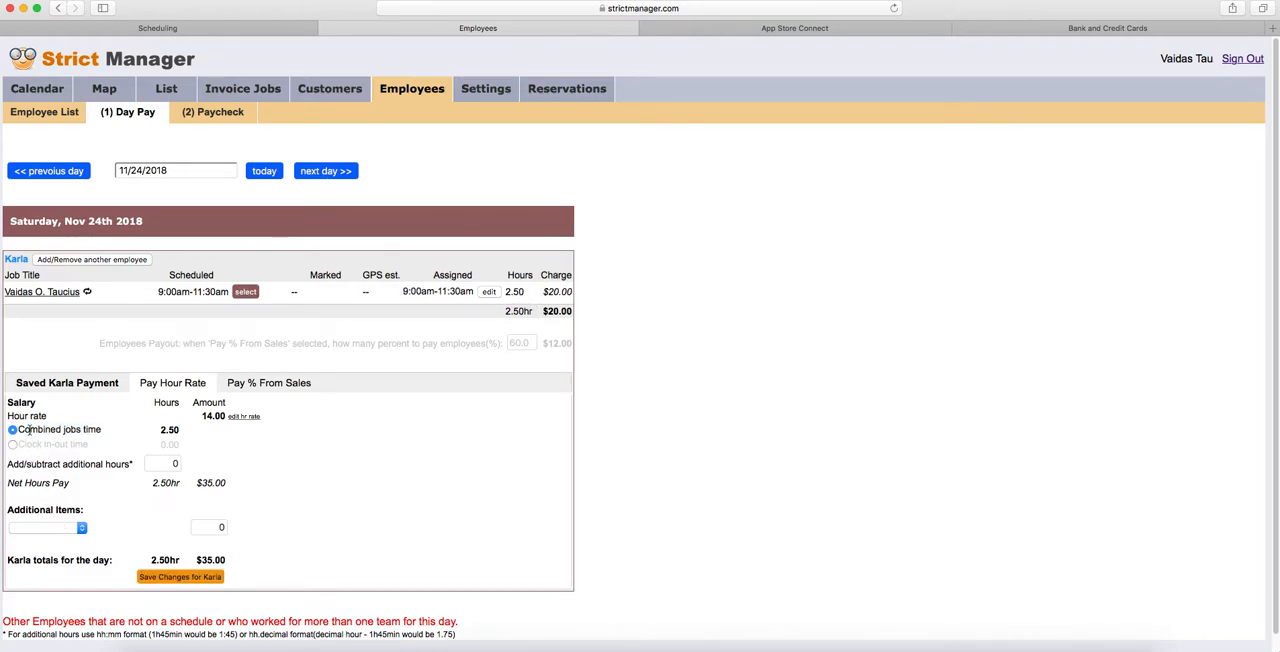
left_click(162, 430)
left_click(144, 438)
- Switch to the phone Simulator, reopen today's job details and set the job's started time to 10:00 AM
key("super+Tab")
key("super+Tab")
key("super+Tab")
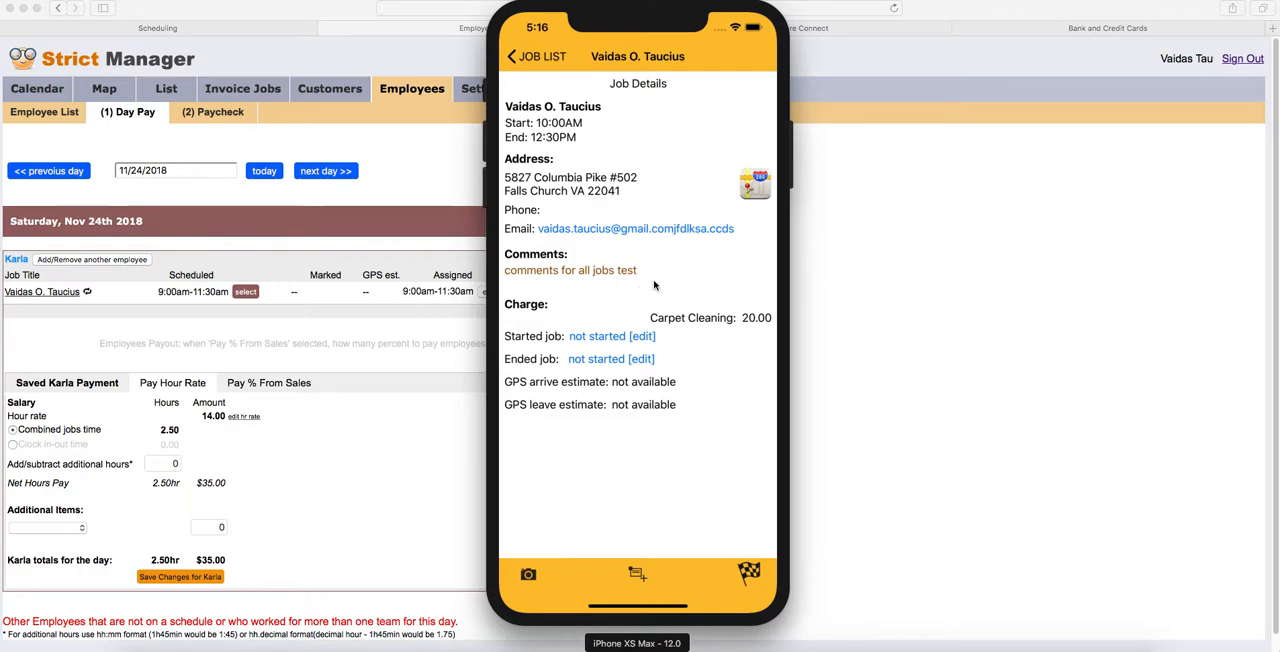
left_click(545, 58)
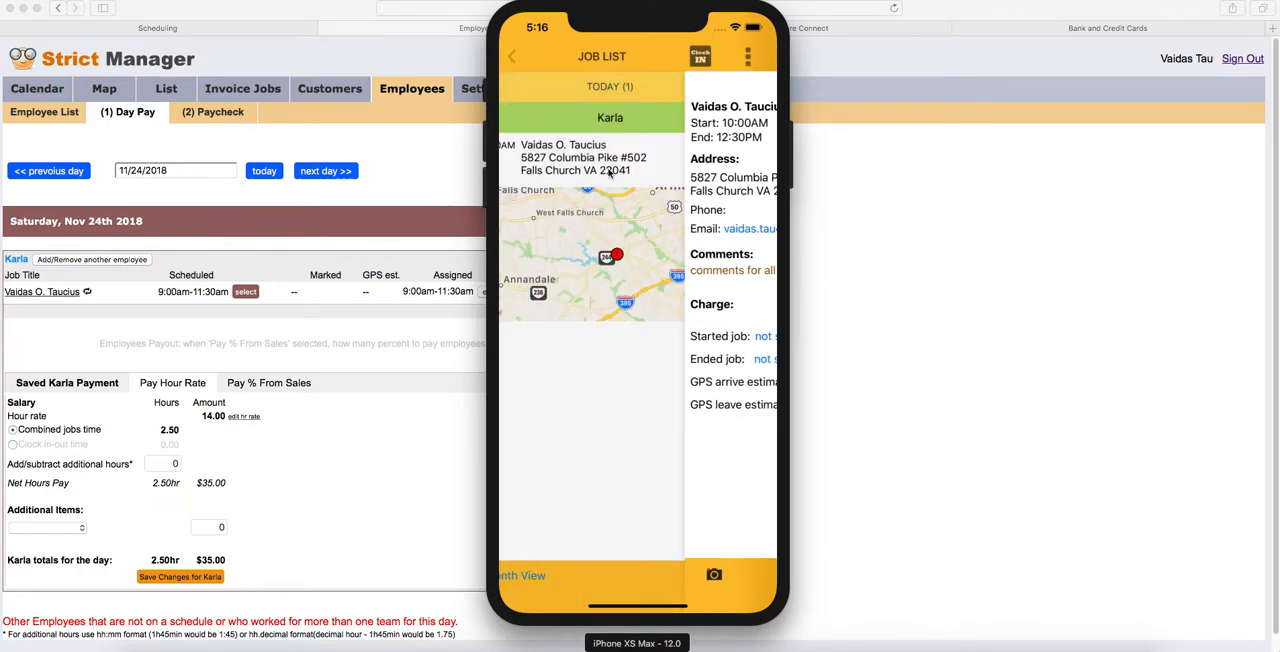
left_click(646, 155)
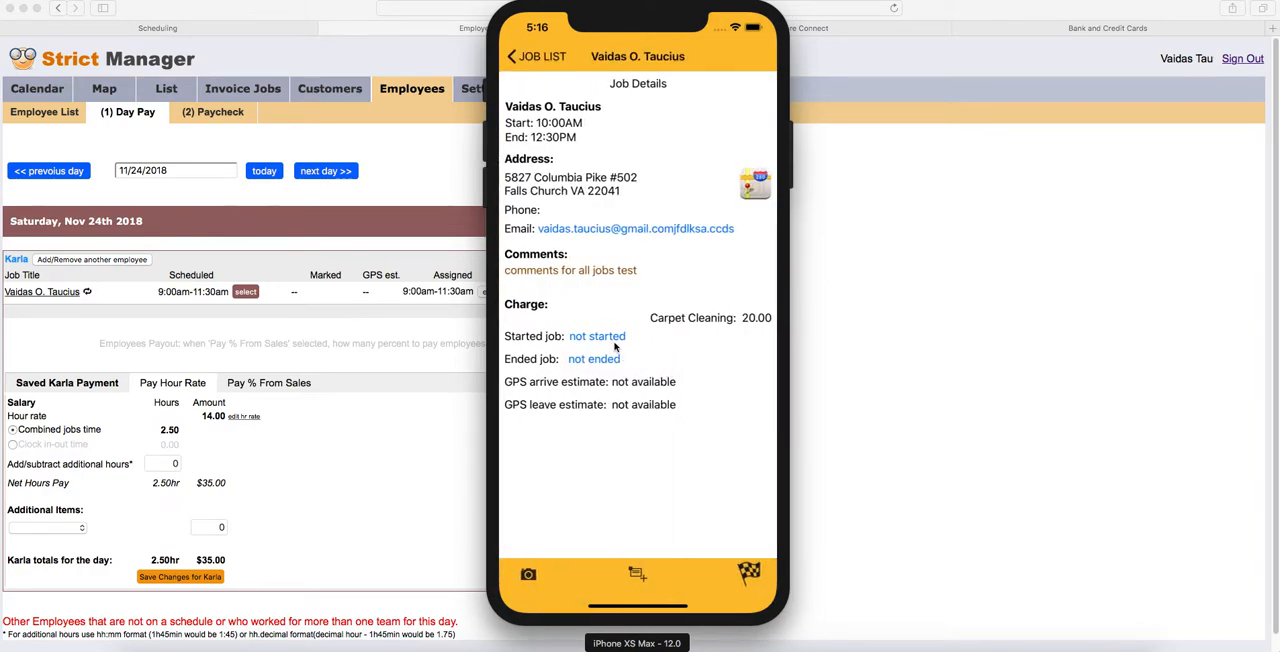
left_click(613, 340)
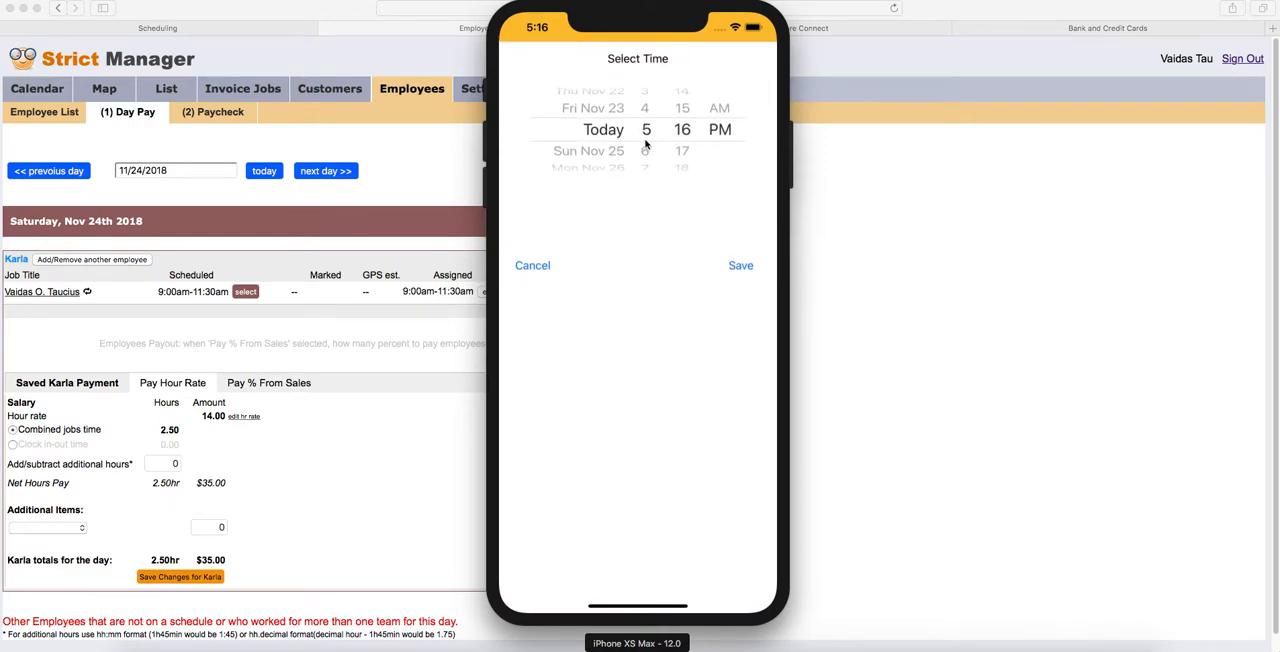
scroll(646, 145, "up", 7)
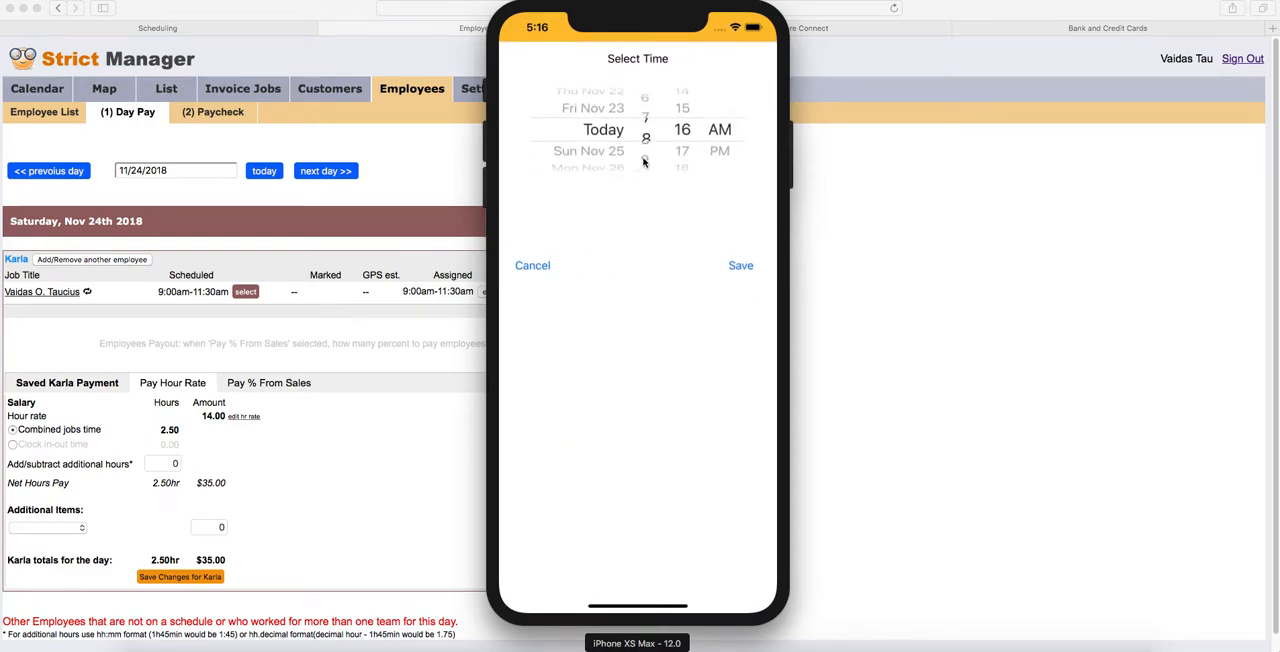
scroll(680, 145, "up", 8)
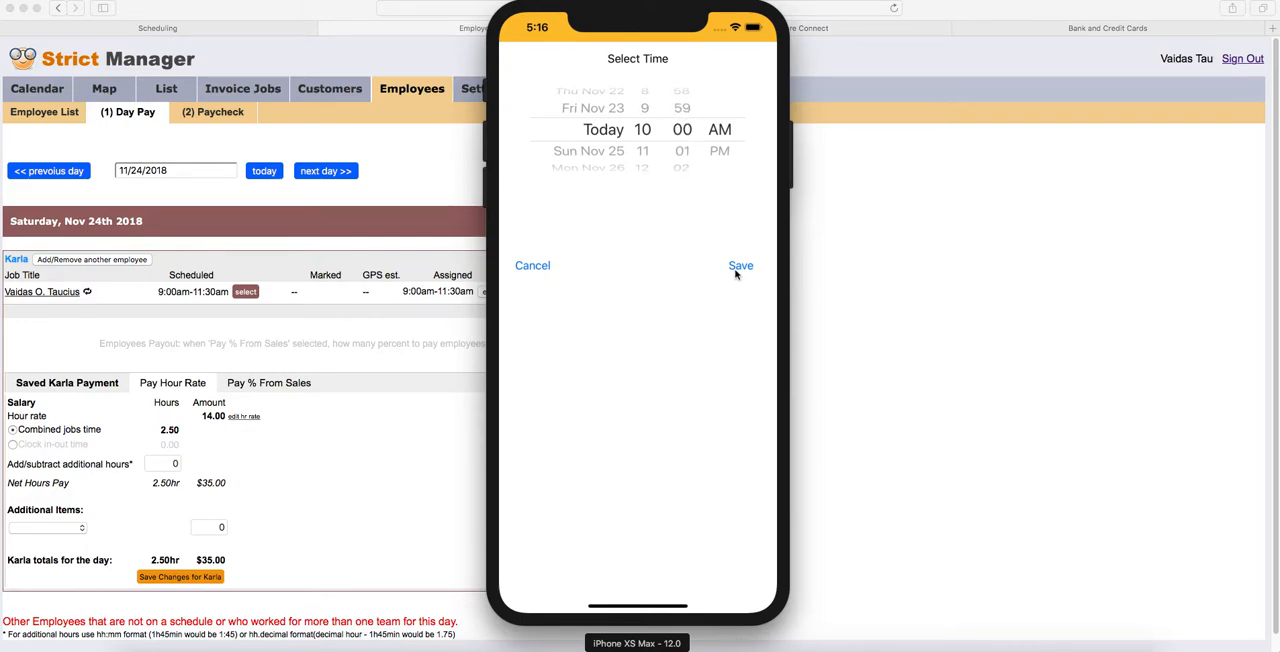
left_click(738, 267)
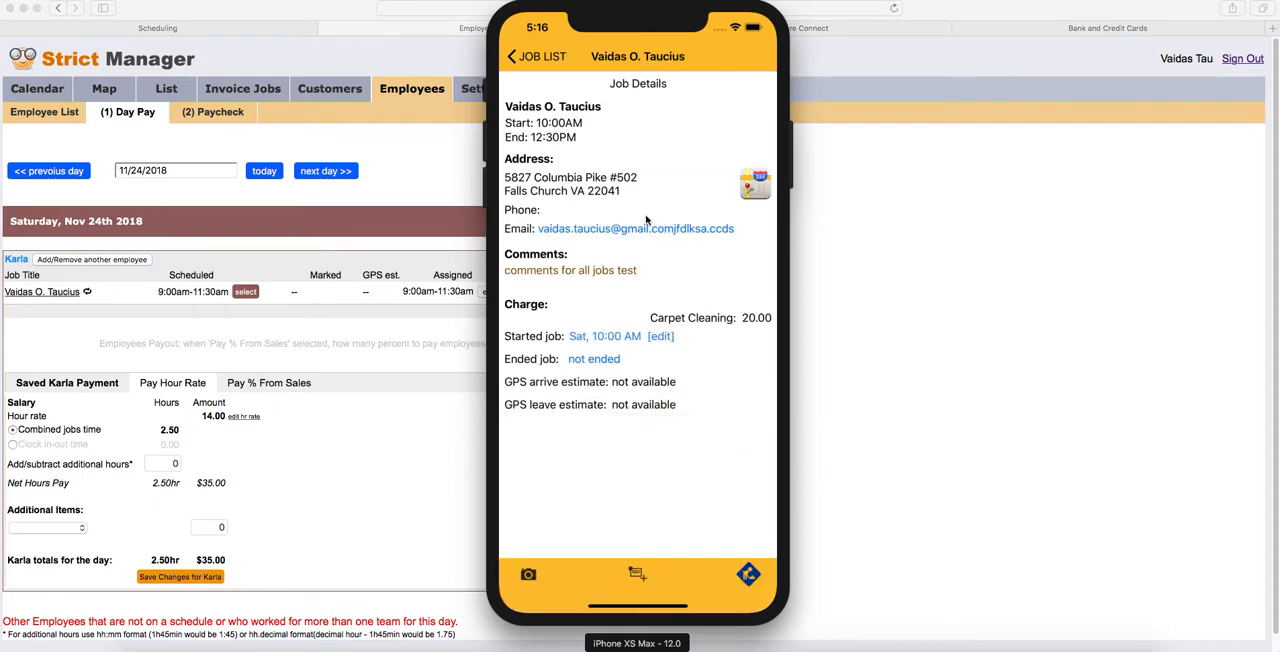
- Set the job's ended time to 12:00 PM today, save it and return to the job list
left_click(609, 361)
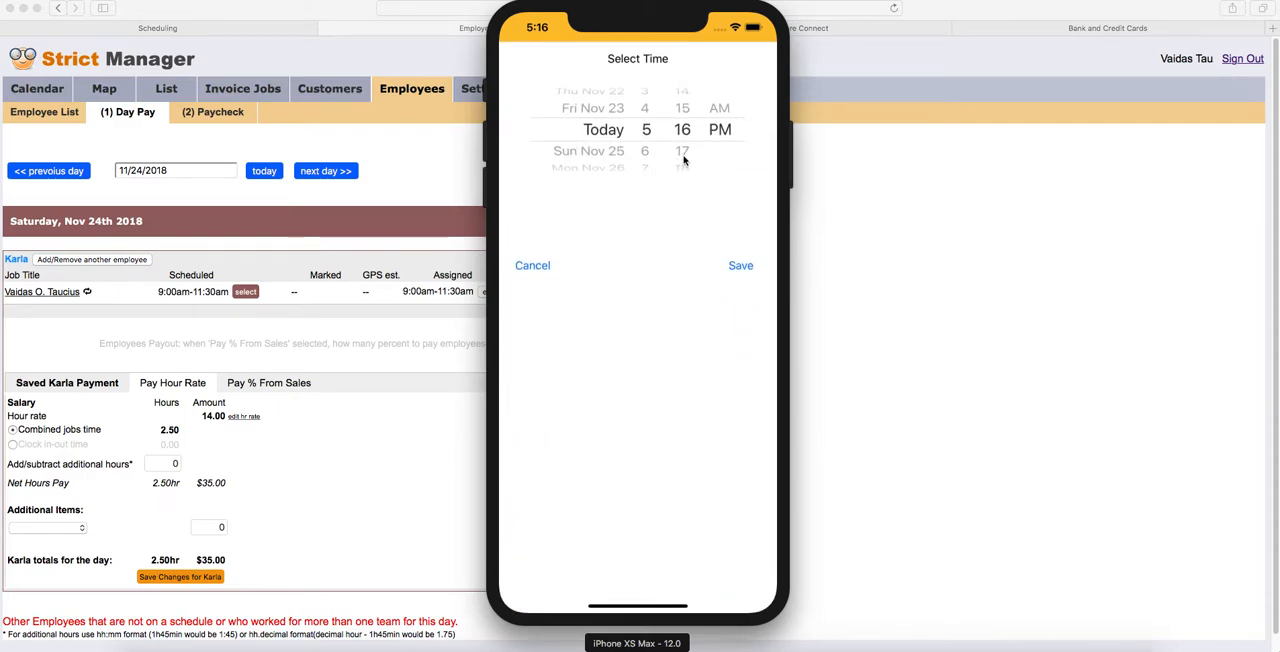
left_click_drag(643, 156, 640, 270)
left_click_drag(683, 154, 680, 220)
left_click_drag(686, 153, 681, 310)
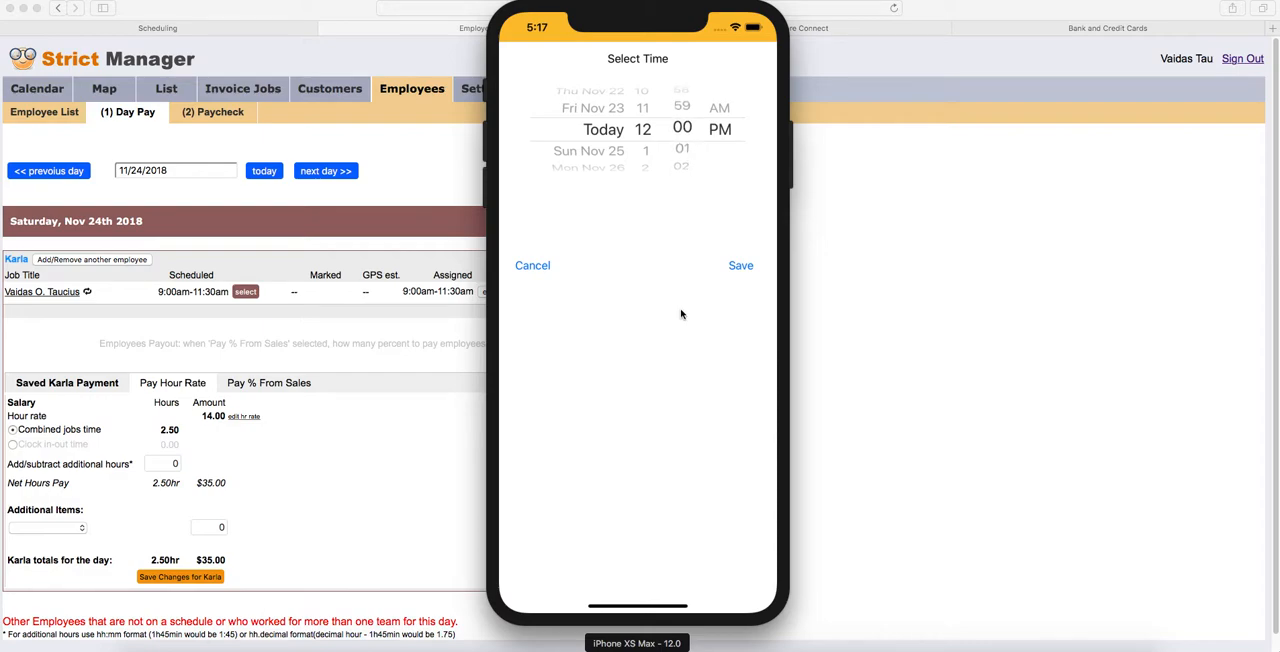
left_click(740, 266)
left_click(514, 56)
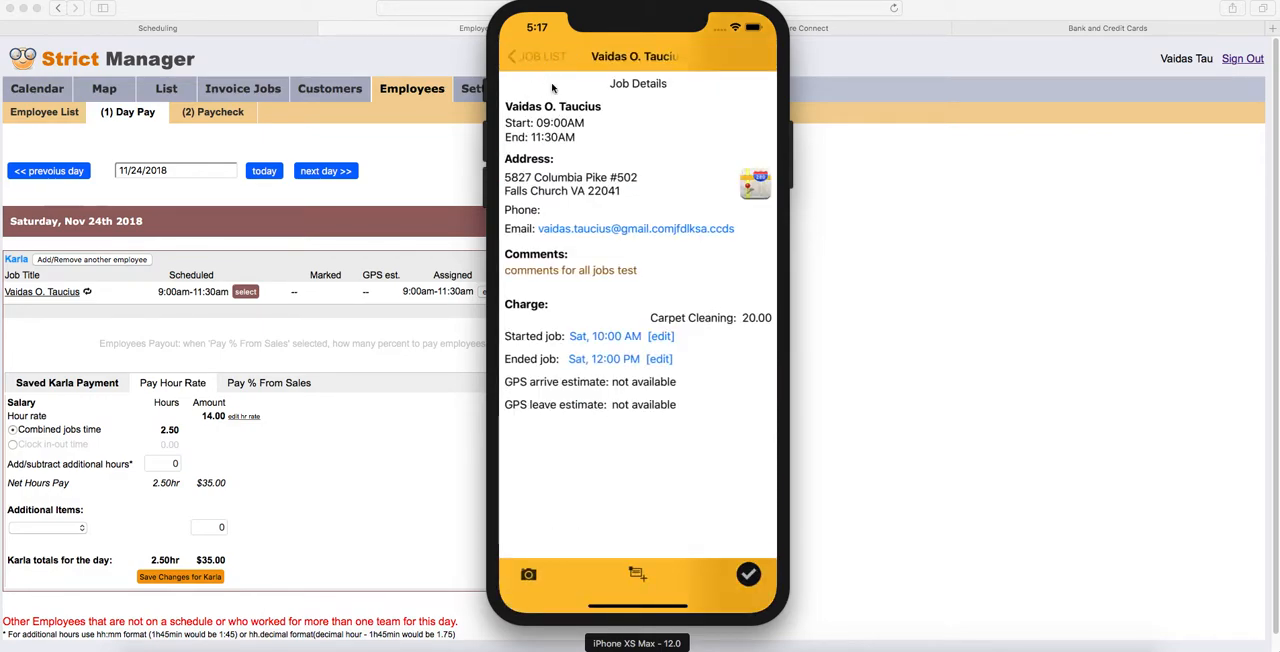
- Switch to Safari, reload the Day Pay page and assign the marked 10:00 am-12:00 pm time to the job
left_click(895, 283)
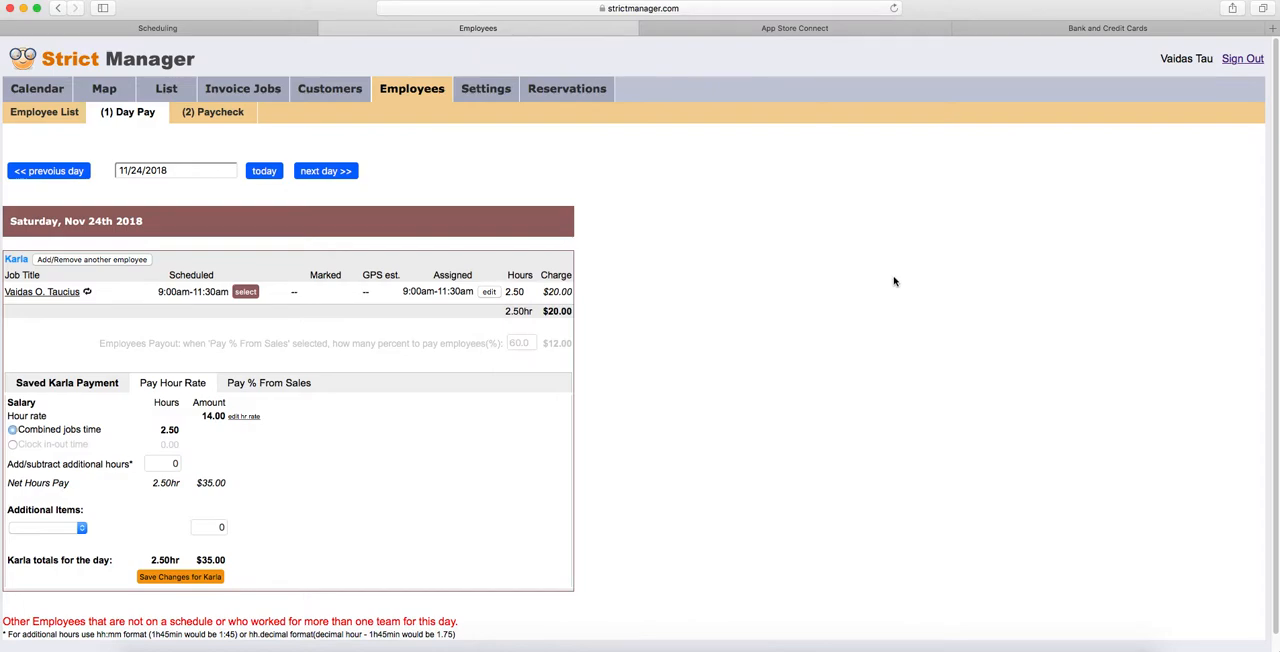
left_click(664, 9)
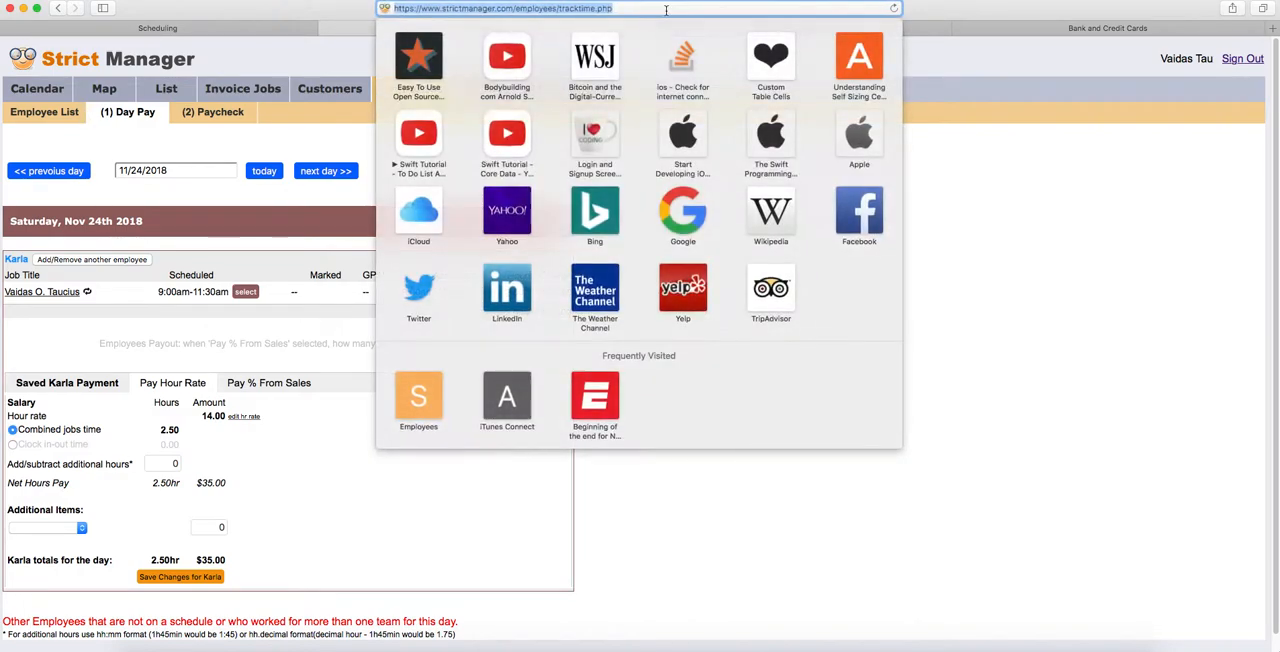
key("Return")
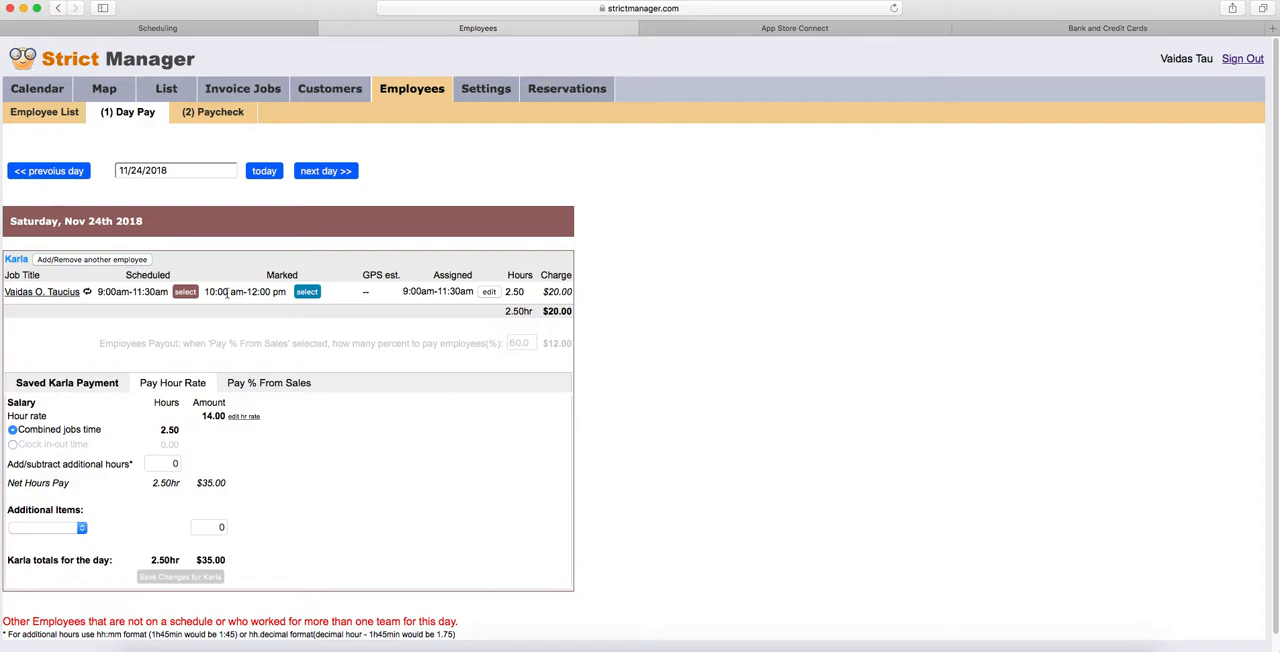
left_click_drag(206, 289, 287, 291)
left_click(306, 294)
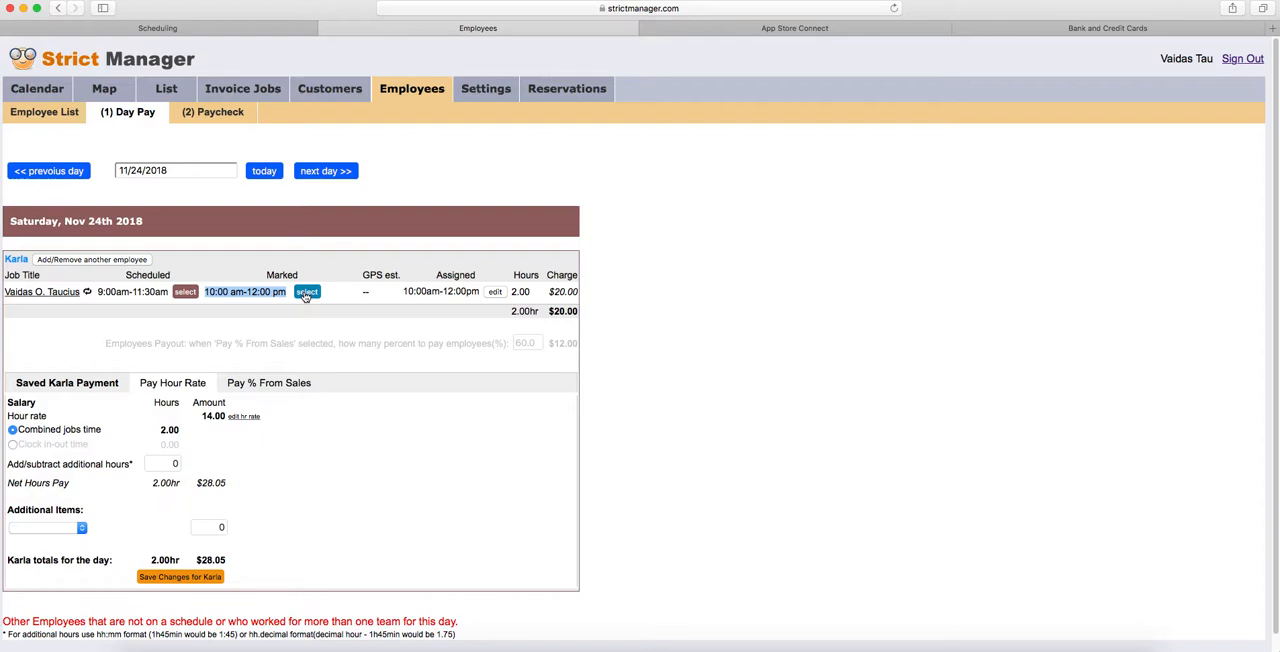
- Assign the scheduled 9:00am-11:30am time back to the job and check the GPS estimate column
left_click(185, 292)
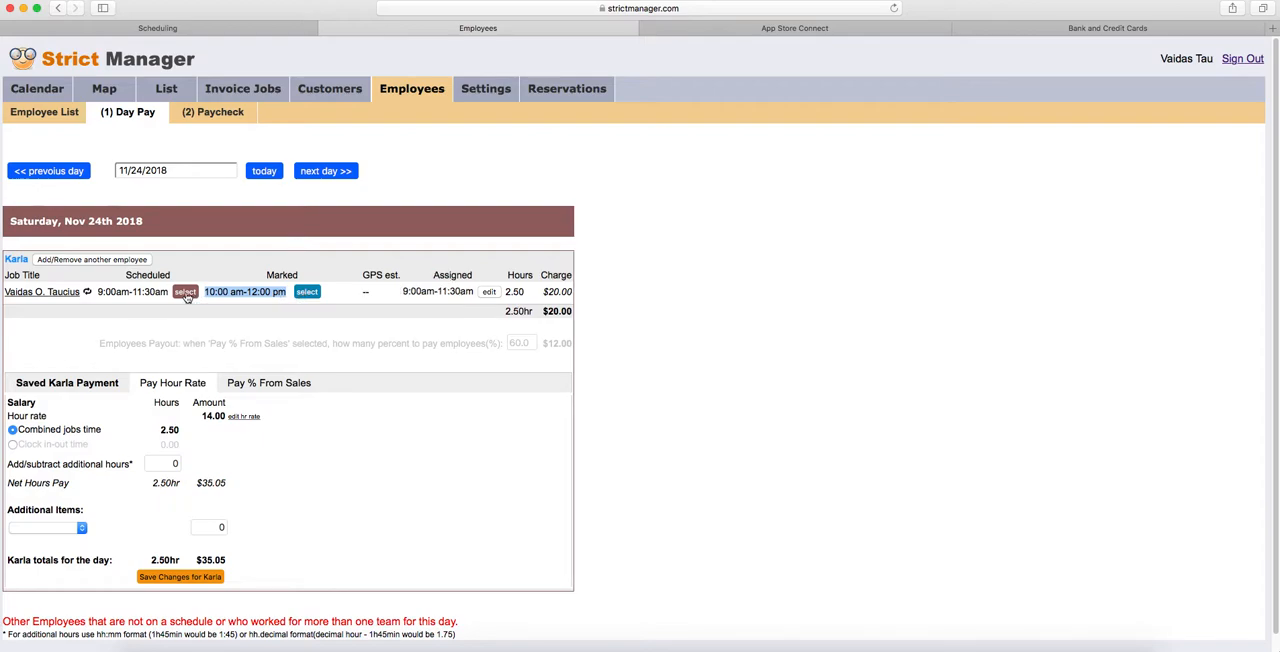
left_click_drag(372, 274, 396, 272)
left_click(374, 274)
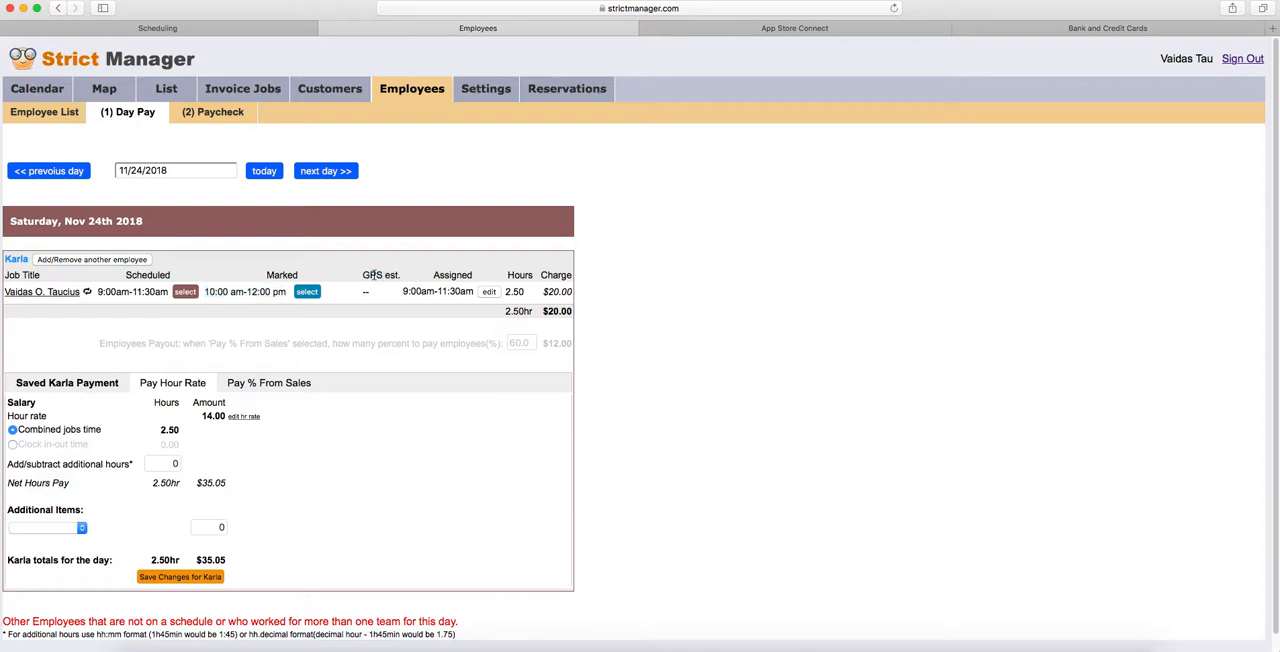
- Switch to the phone Simulator and clock the employee in from the job list
key("super+Tab")
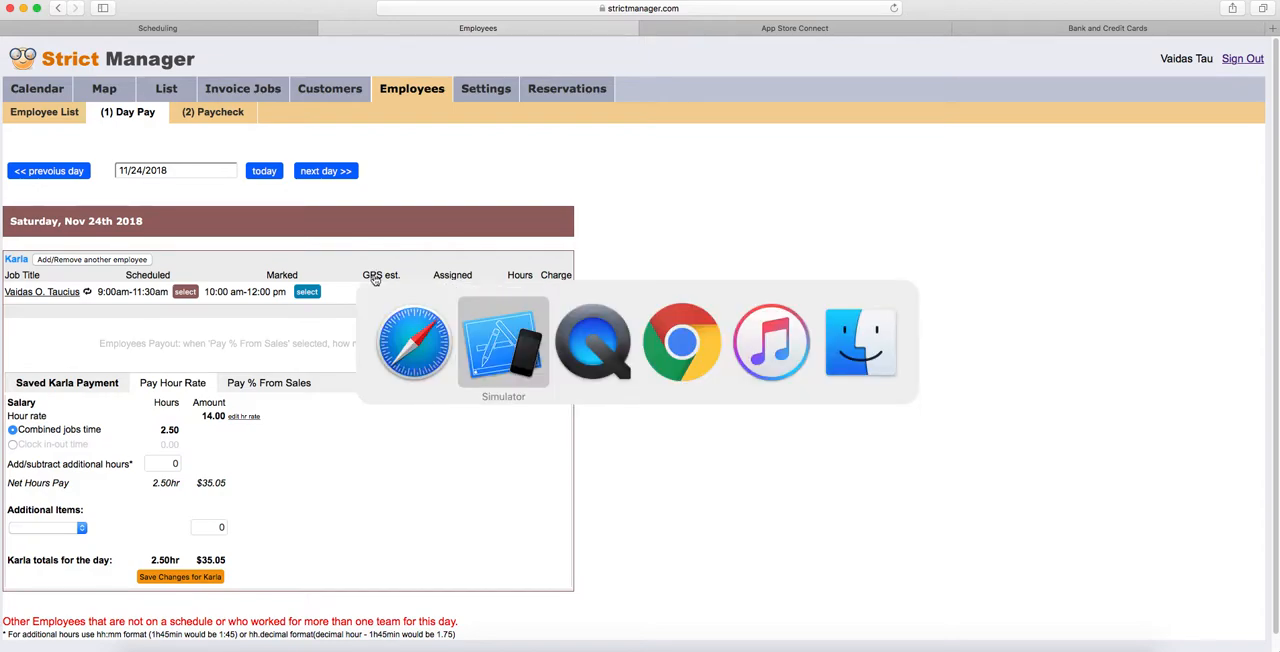
left_click(700, 57)
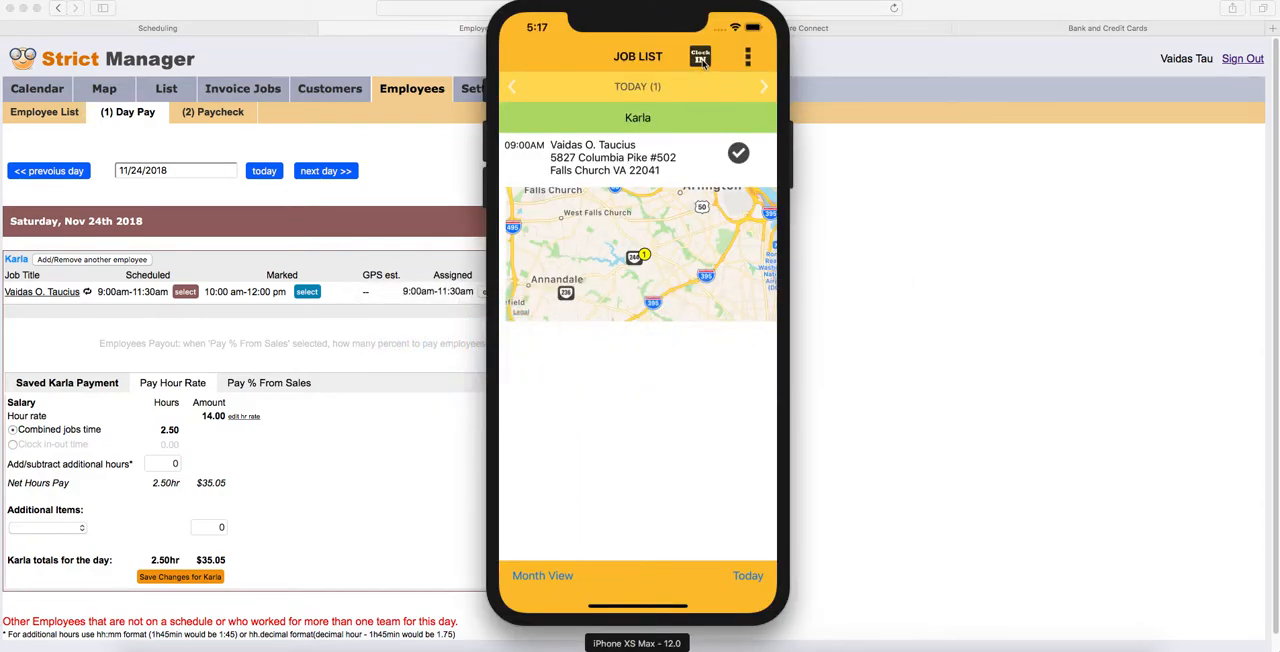
left_click(639, 495)
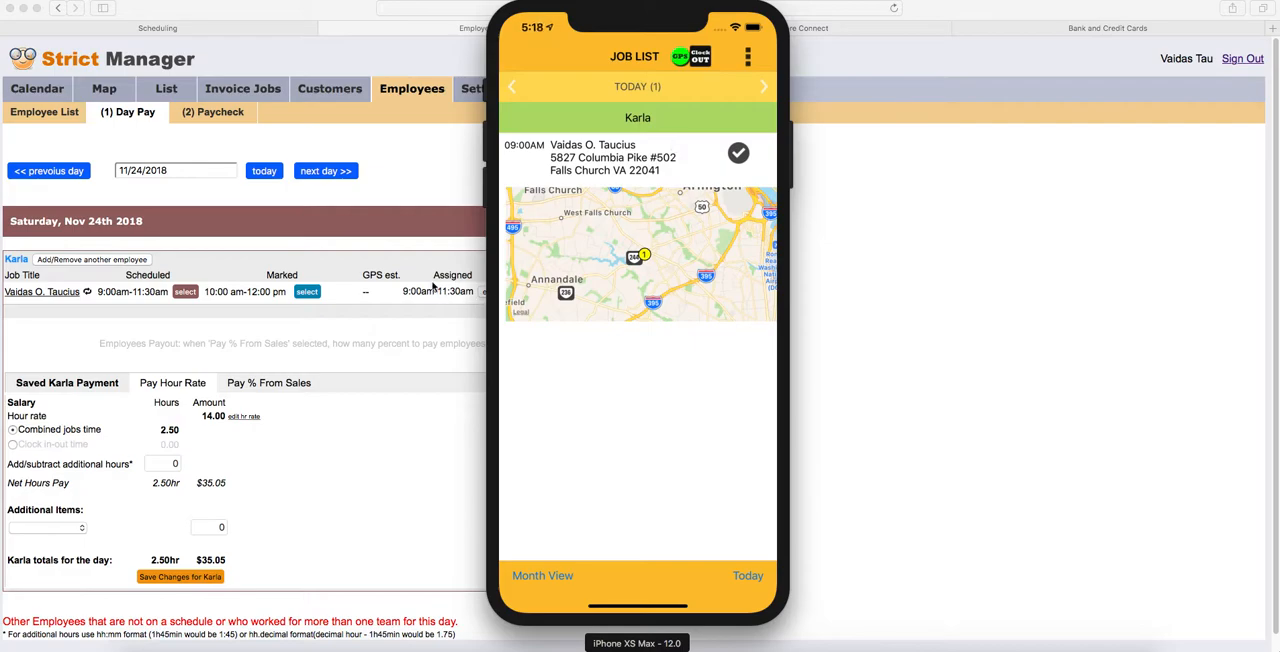
- Switch to Safari and base the employee's hourly pay on the clock in-out time
left_click(390, 271)
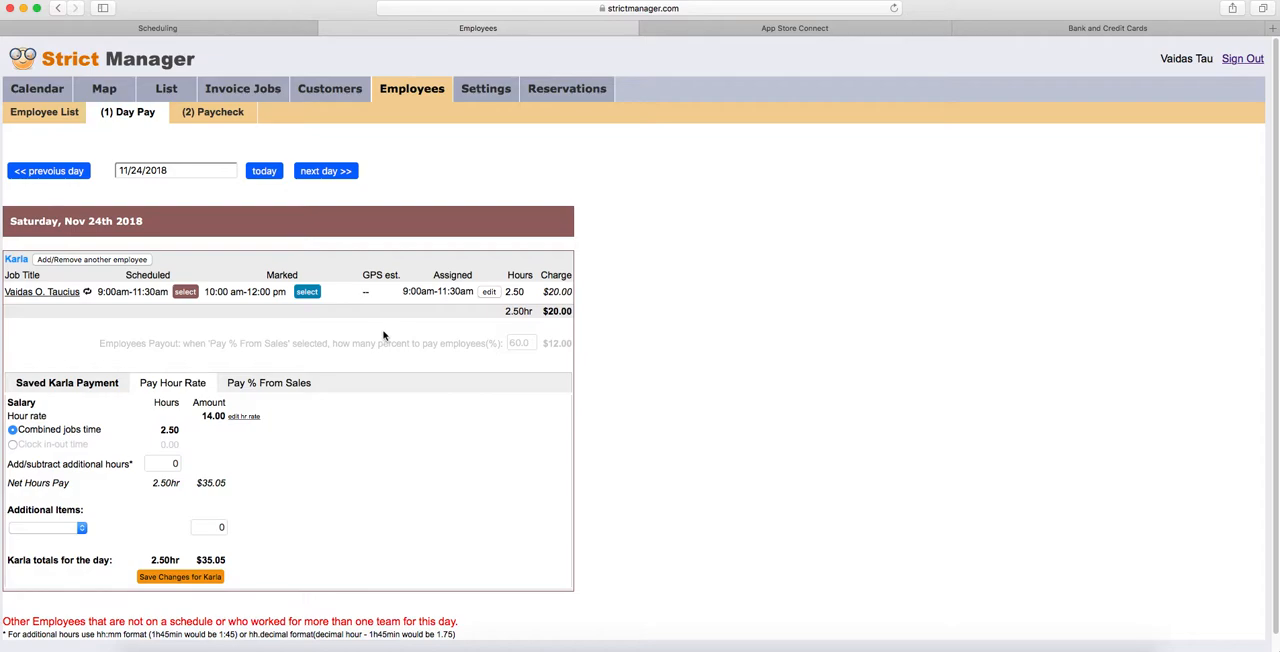
left_click(12, 445)
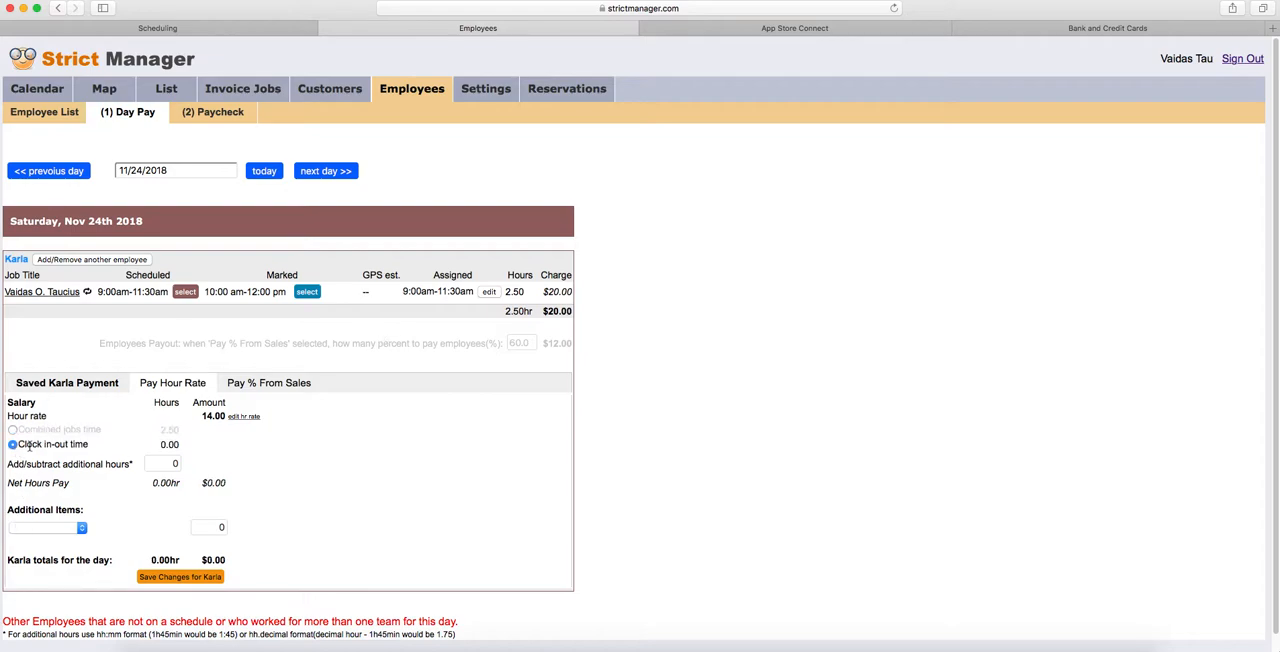
left_click_drag(20, 444, 87, 441)
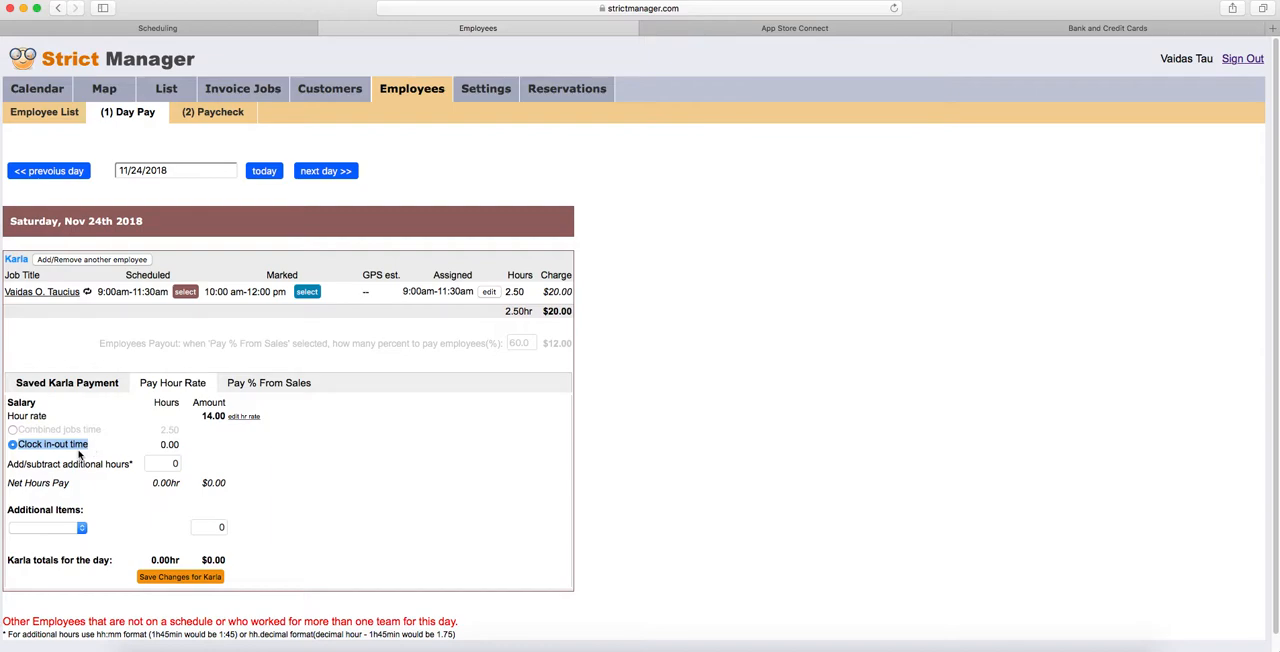
- Switch to the phone Simulator and clock the employee out from the job list
key("super+Tab")
key("super+Tab")
key("super+Tab")
key("super+Tab")
key("super+Tab")
key("super+Tab")
key("super+Tab")
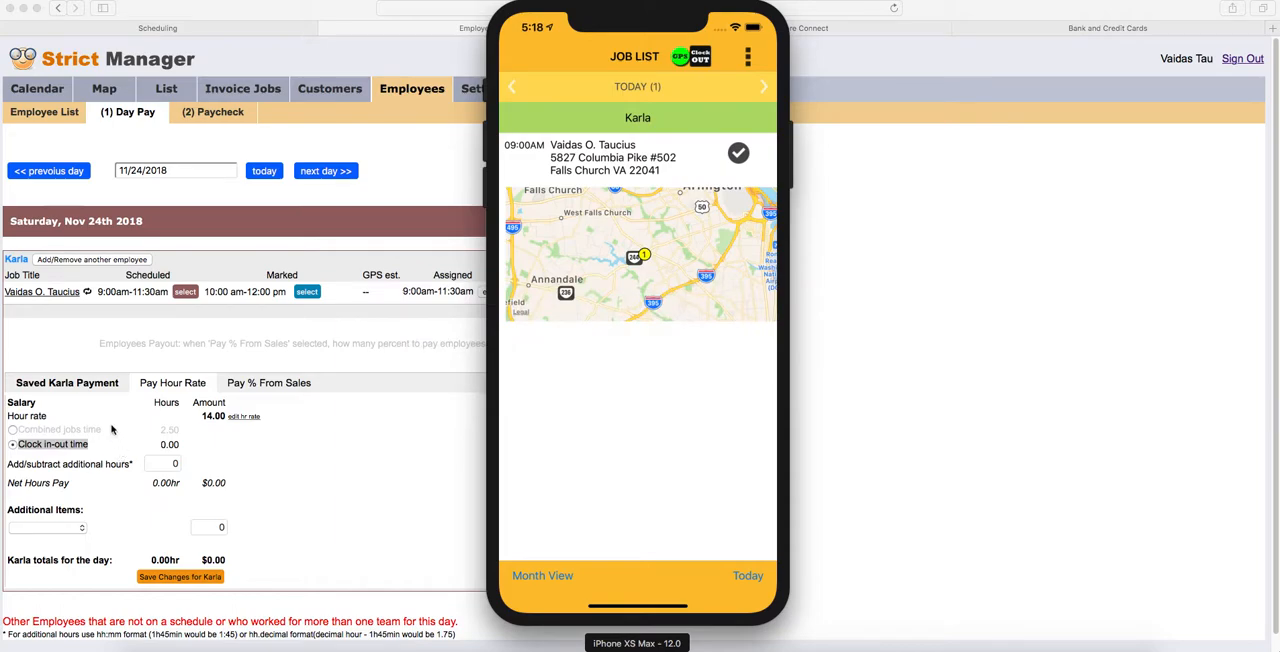
left_click(701, 59)
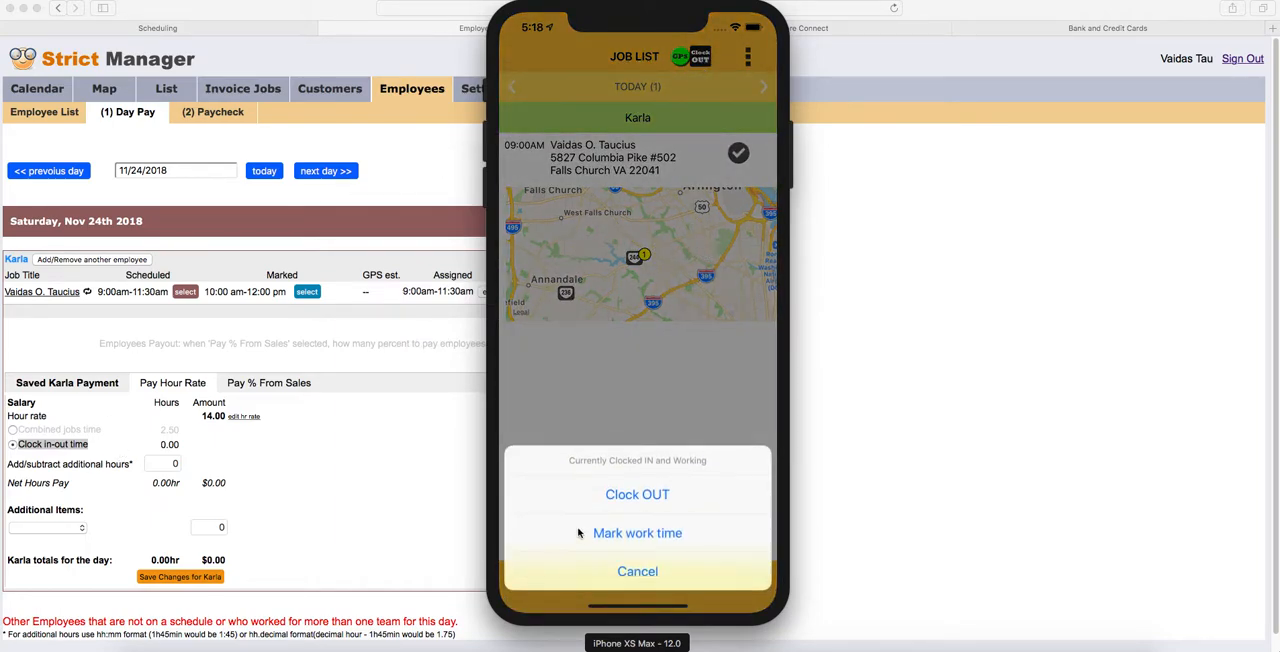
left_click(654, 496)
- Switch to Safari, reload the Day Pay page and check the recorded clock in-out time
left_click(955, 258)
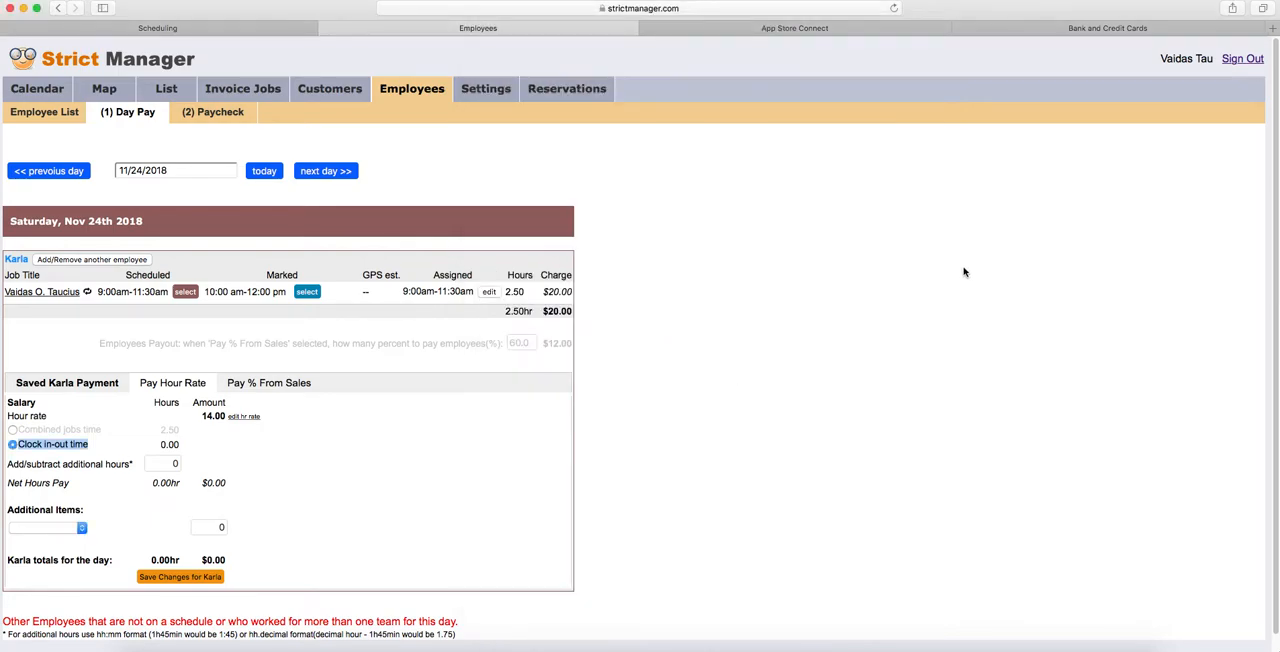
left_click(625, 9)
key("Return")
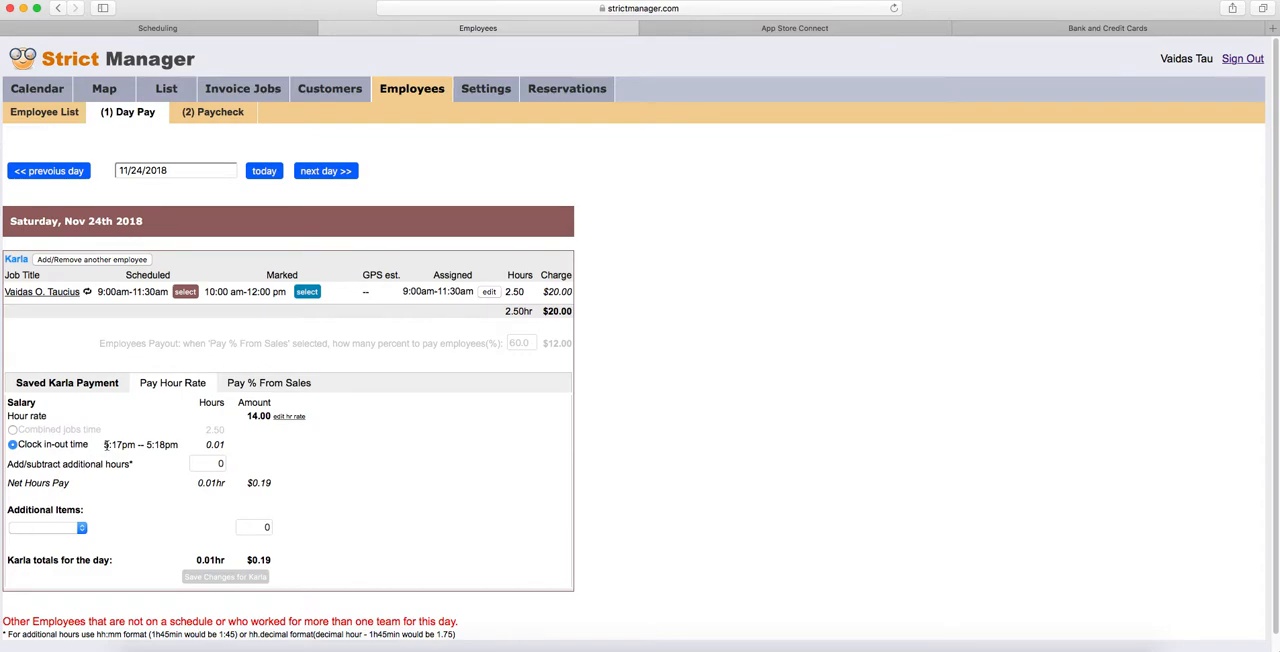
left_click_drag(110, 444, 174, 442)
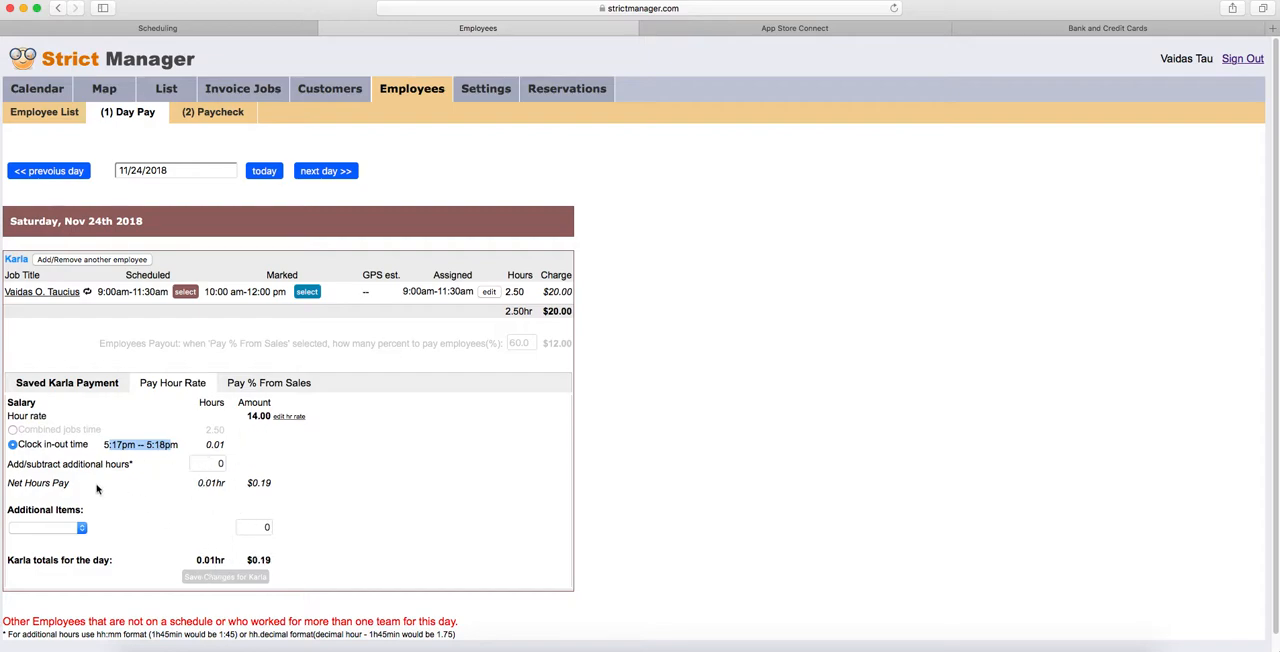
left_click(175, 441)
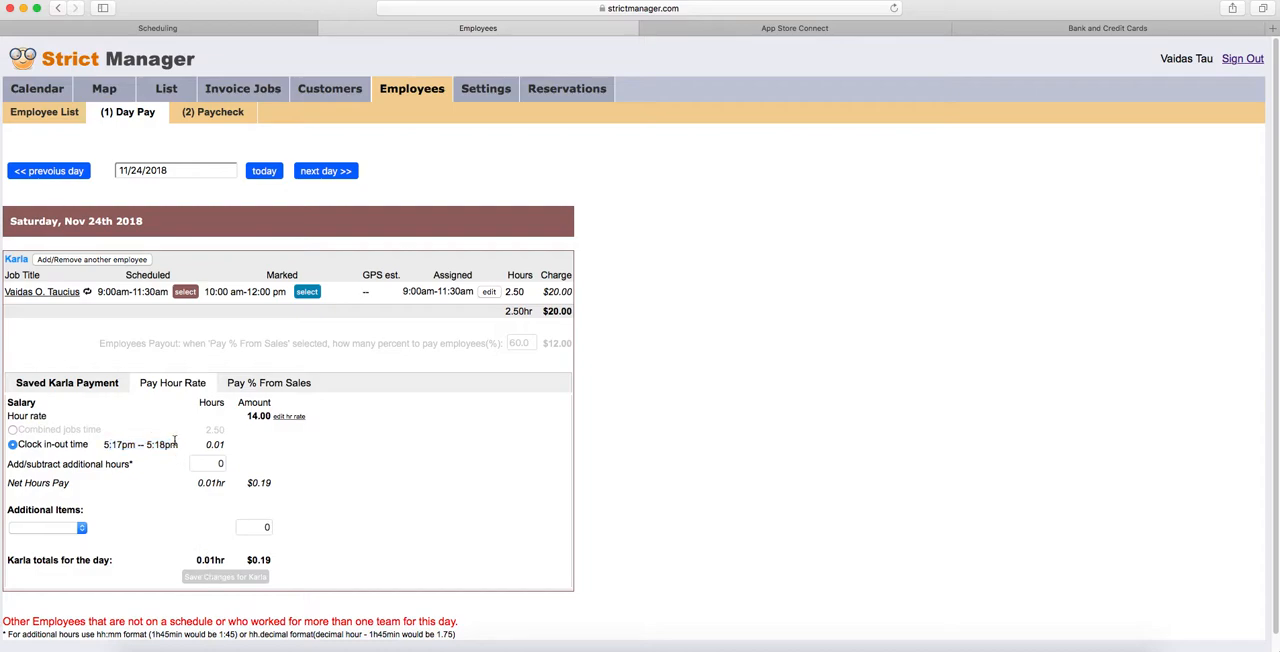
- Switch to the Simulator, mark work time manually and set its start time to today 10:15 AM
key("super+Tab")
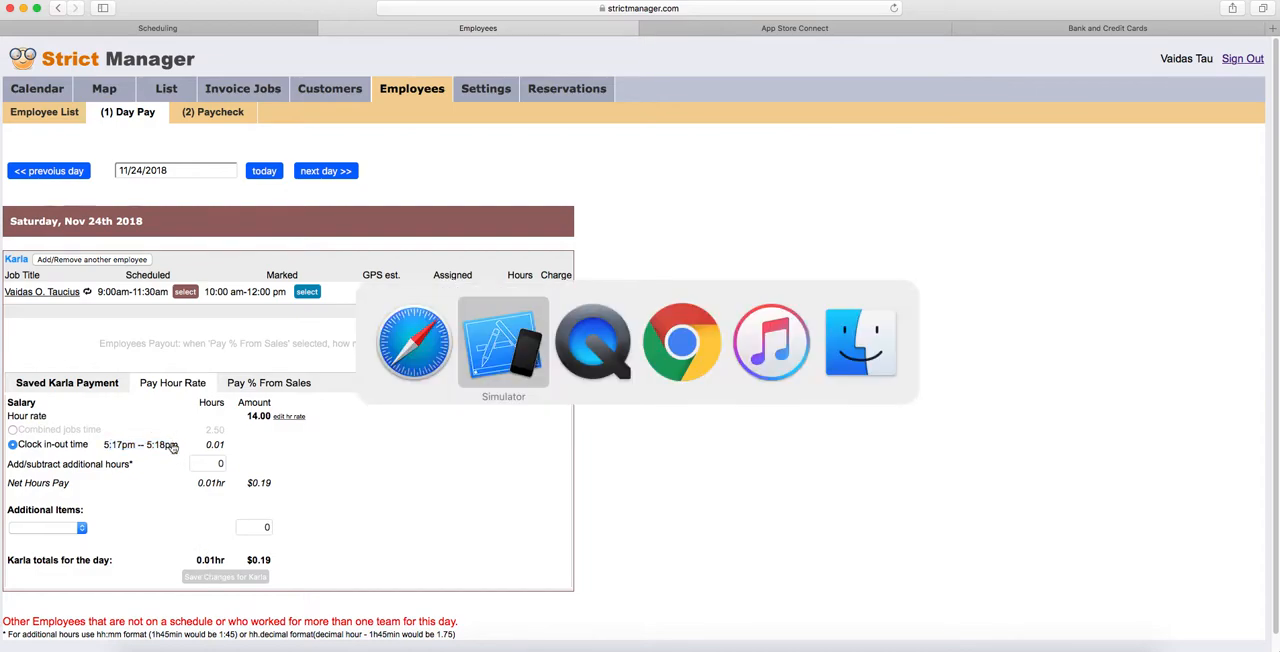
key("super+Tab")
key("super+Tab")
key("super+Tab")
key("super+Tab")
key("super+Tab")
key("super+Tab")
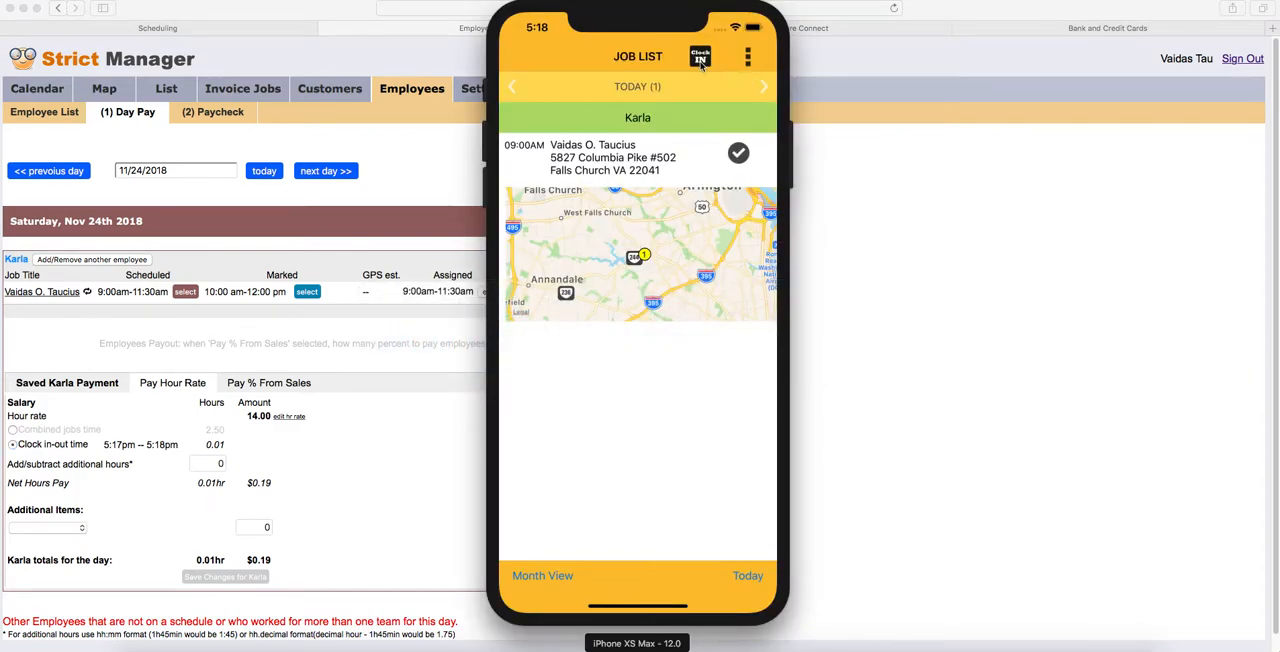
left_click(700, 58)
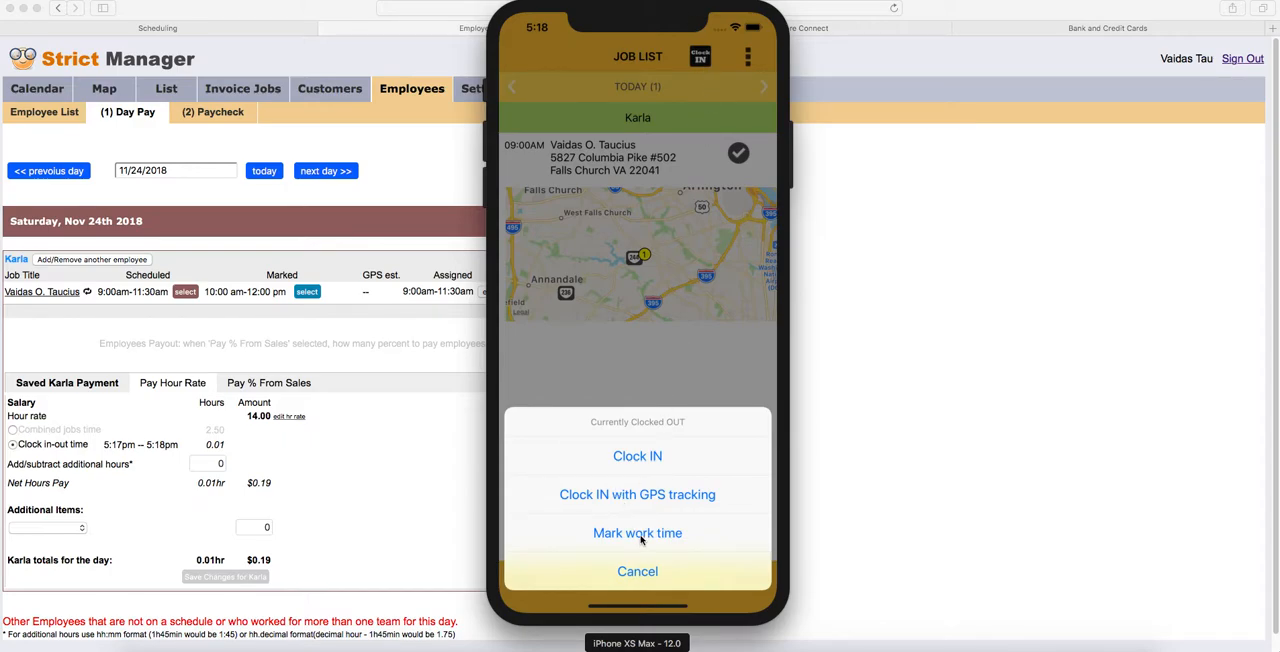
left_click(641, 535)
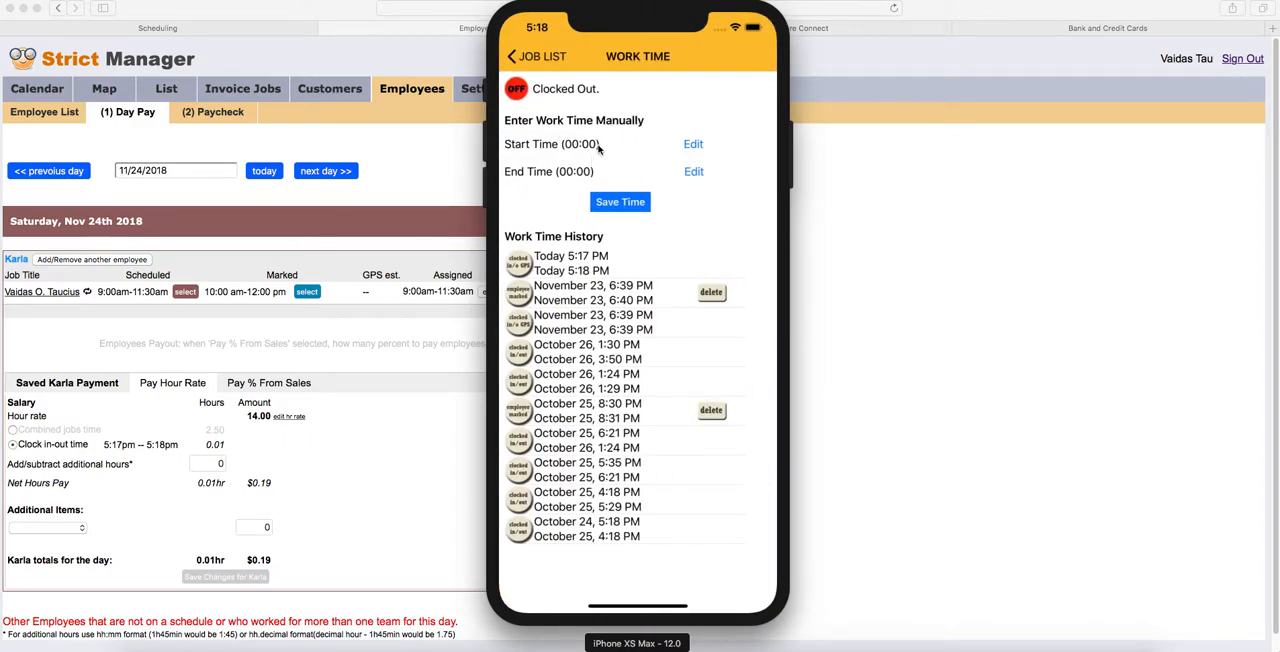
left_click(695, 144)
scroll(648, 185, "up", 4)
scroll(646, 250, "up", 3)
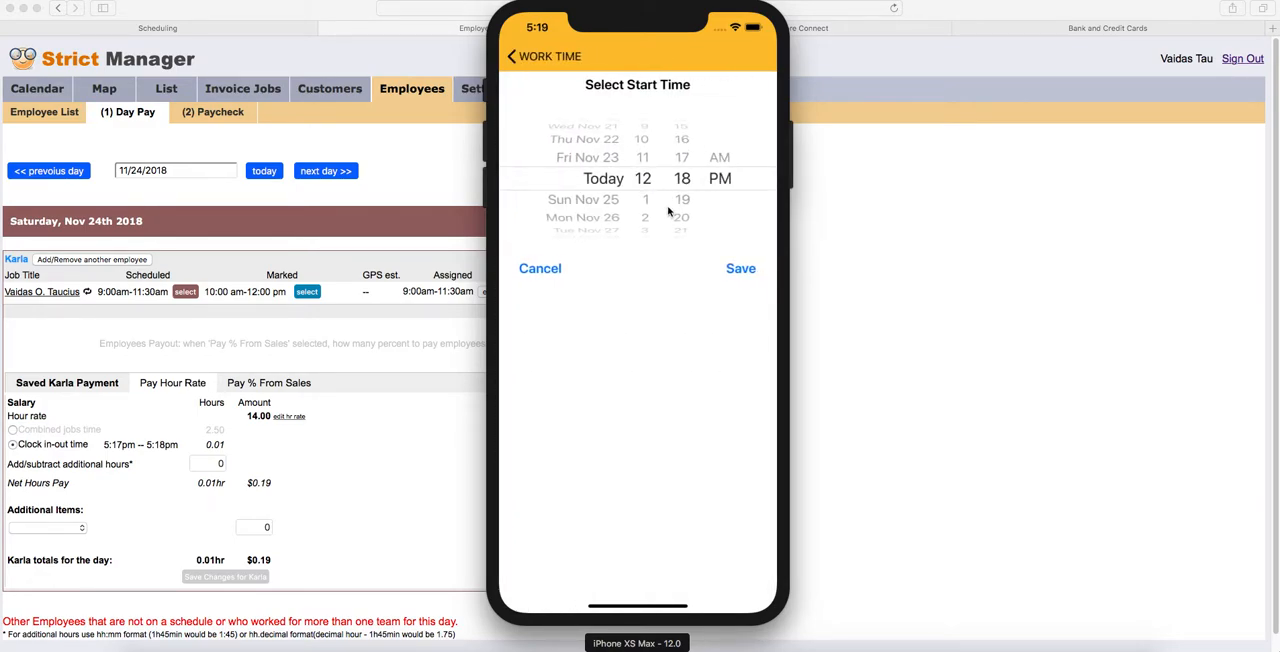
left_click_drag(676, 200, 686, 276)
left_click(740, 269)
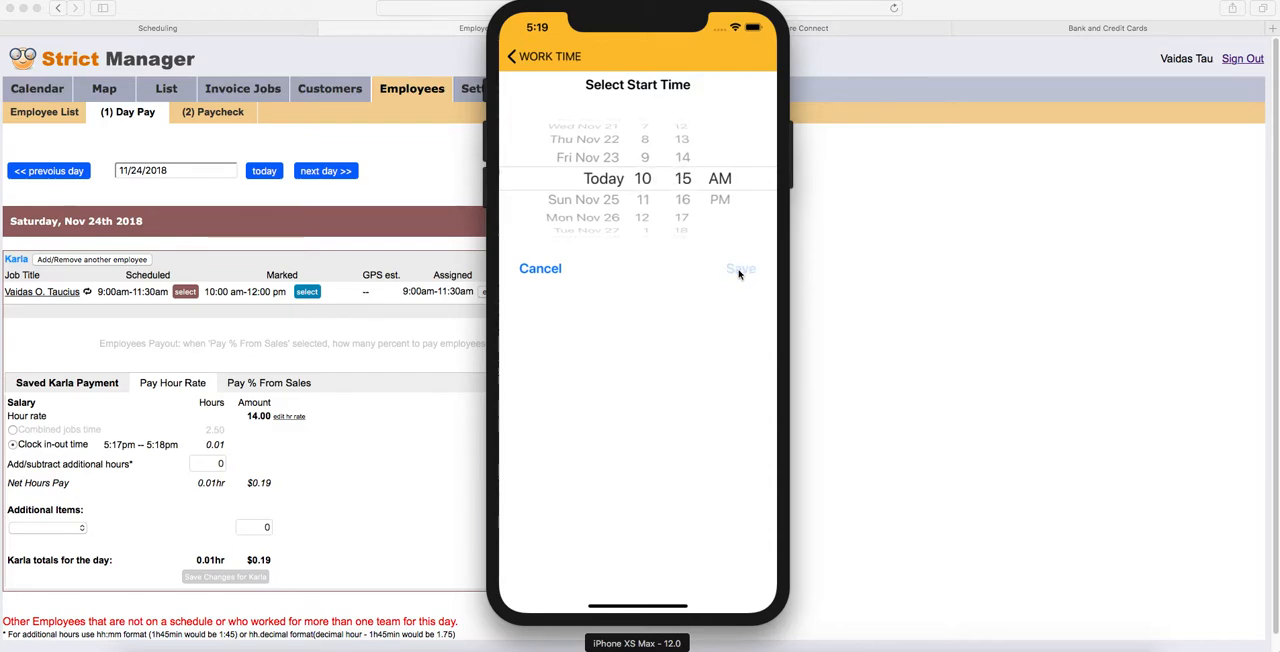
- Set the manual work end time to today 1:19 PM, save the time and return to the job list
left_click(692, 172)
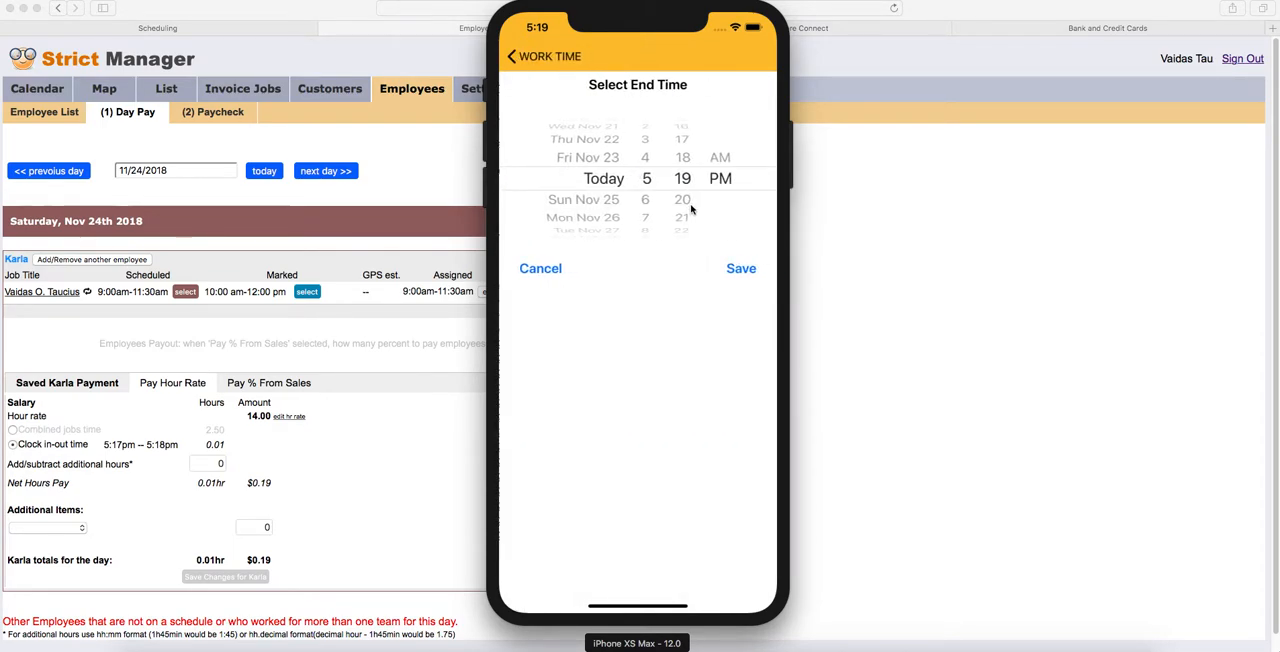
scroll(646, 222, "up", 3)
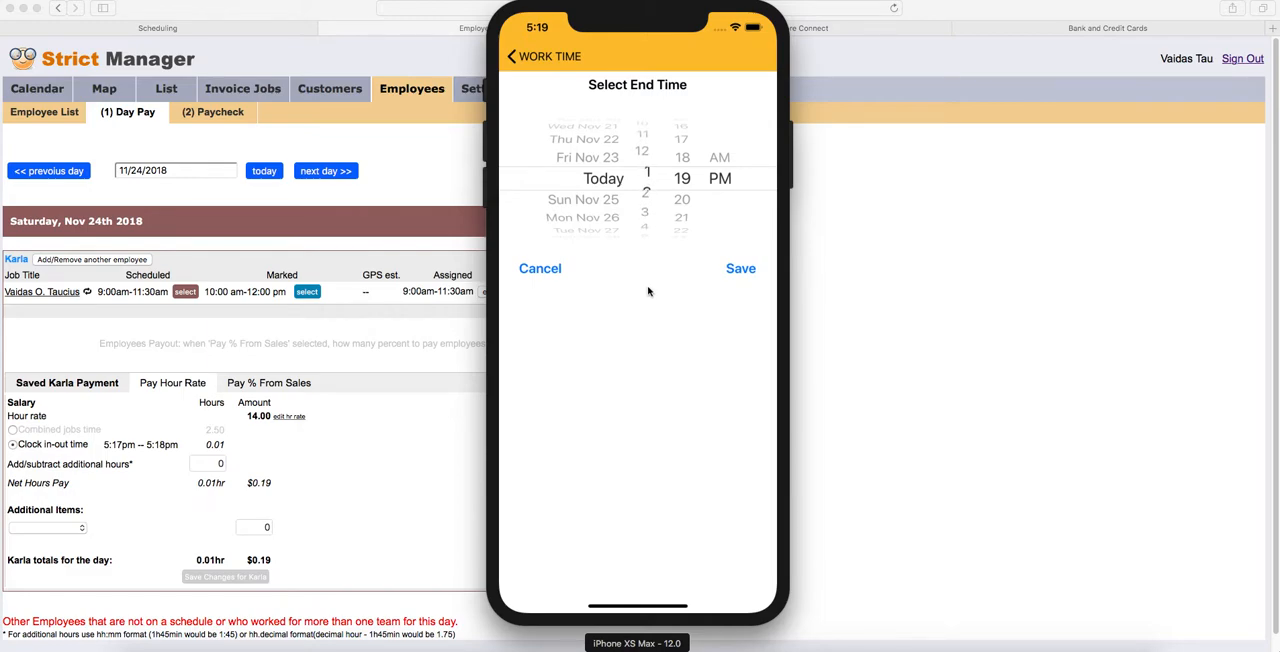
left_click(740, 268)
left_click(615, 202)
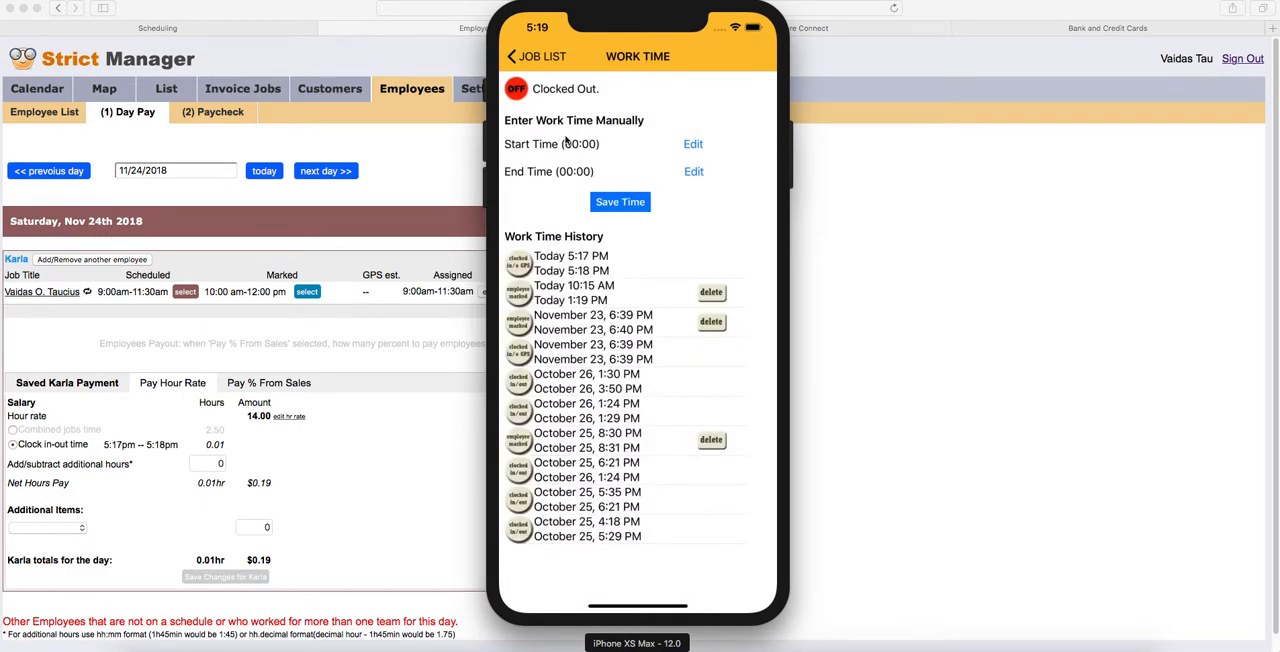
left_click(534, 60)
- Switch to Safari, reload the Day Pay page and examine the clock in-out entries, including the manually marked time
left_click(985, 319)
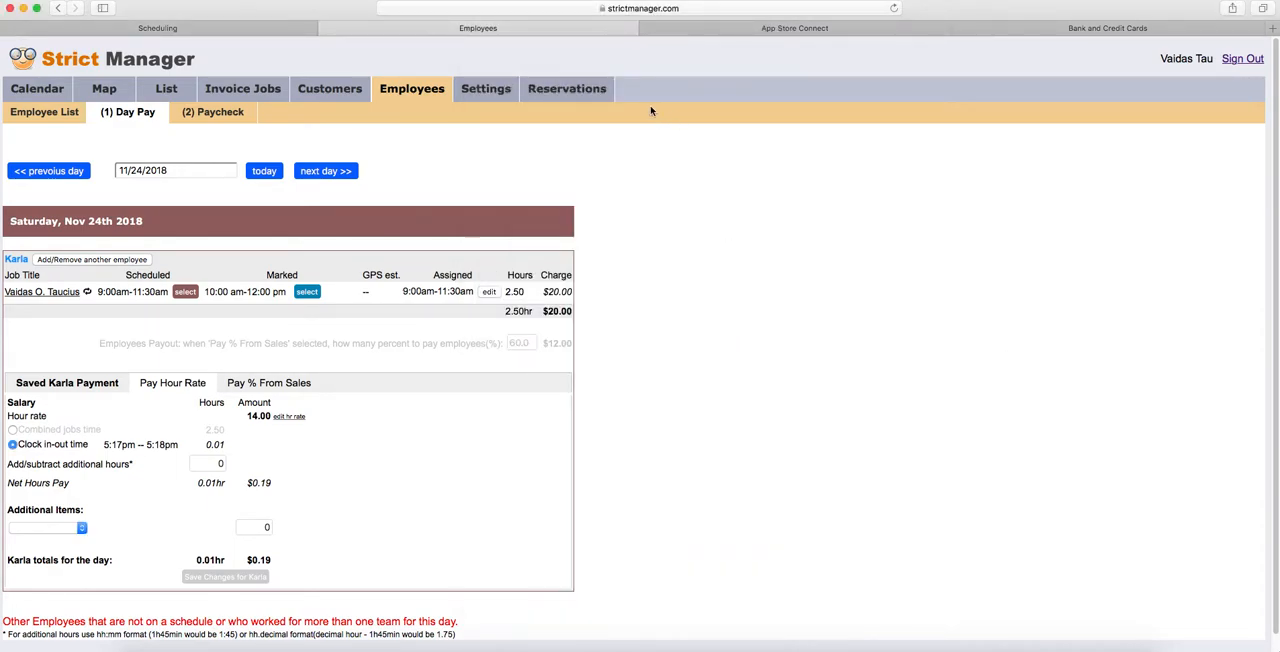
left_click(644, 9)
key("Return")
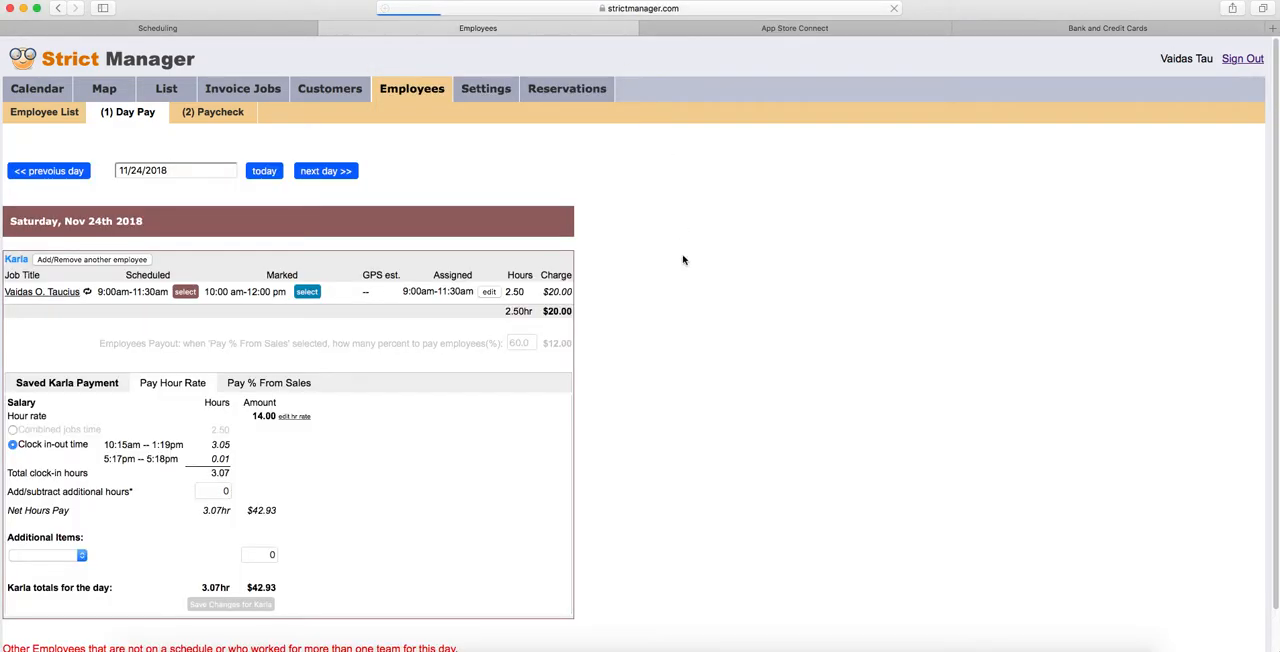
left_click_drag(104, 458, 208, 450)
left_click(126, 447)
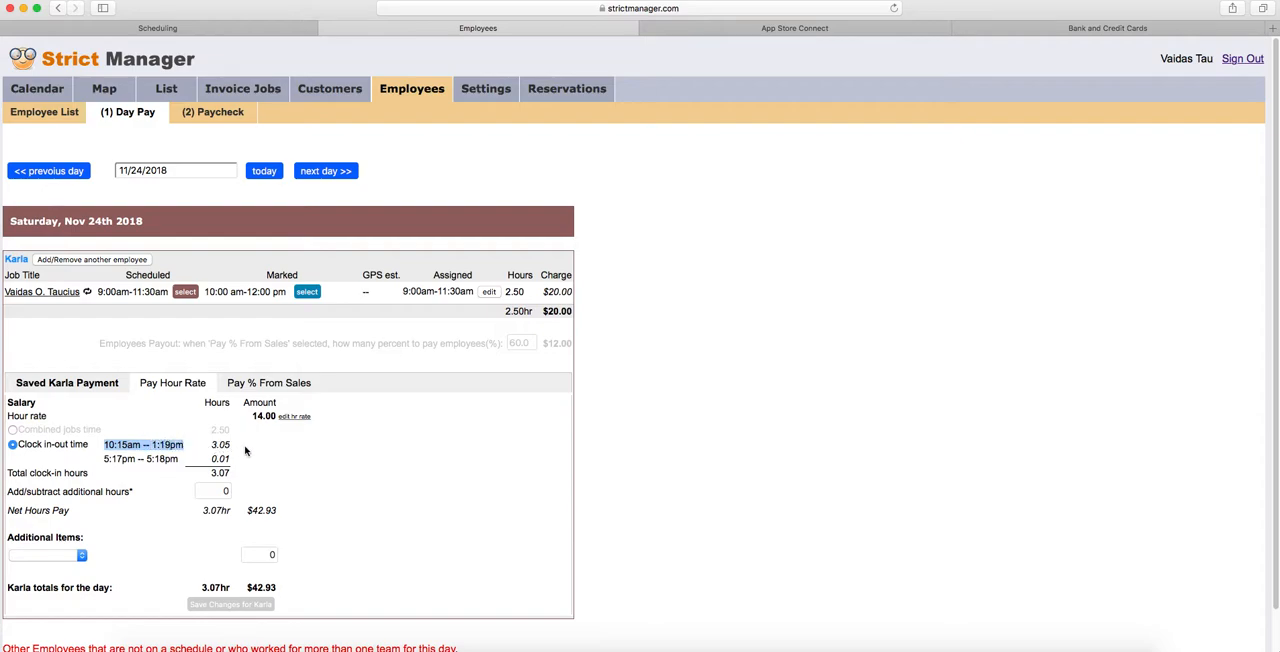
- Switch the hourly pay basis to combined jobs time and back to clock in-out time
left_click(215, 491)
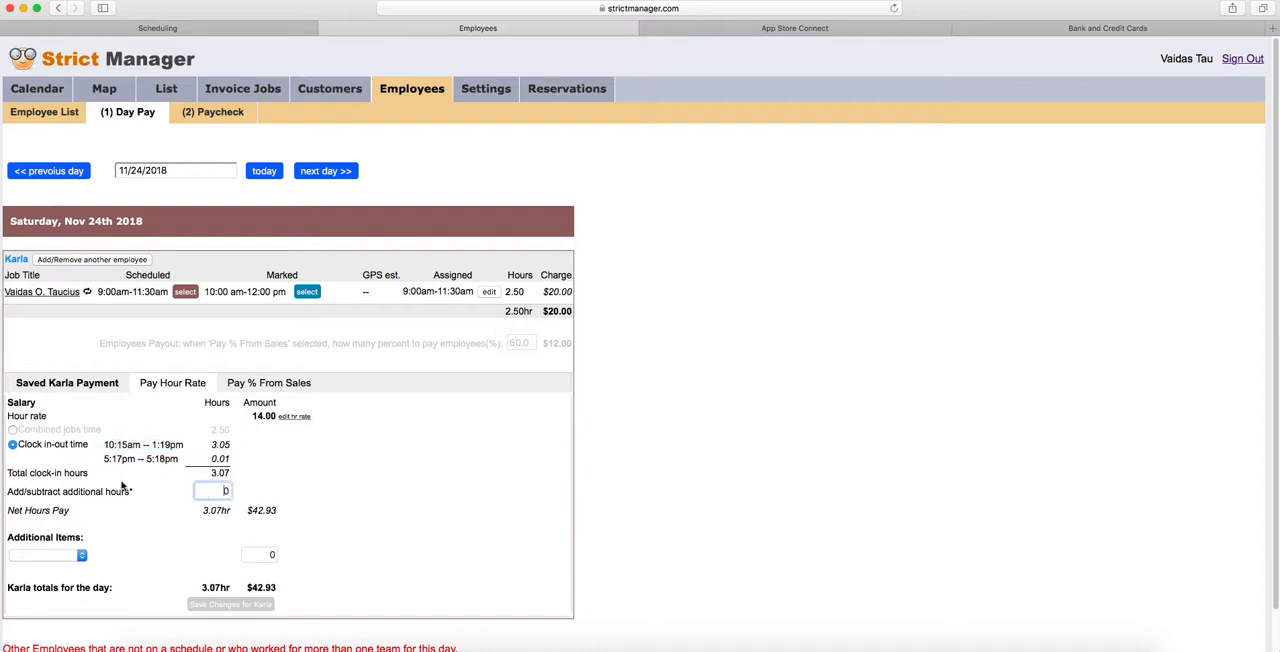
left_click(12, 429)
left_click(12, 444)
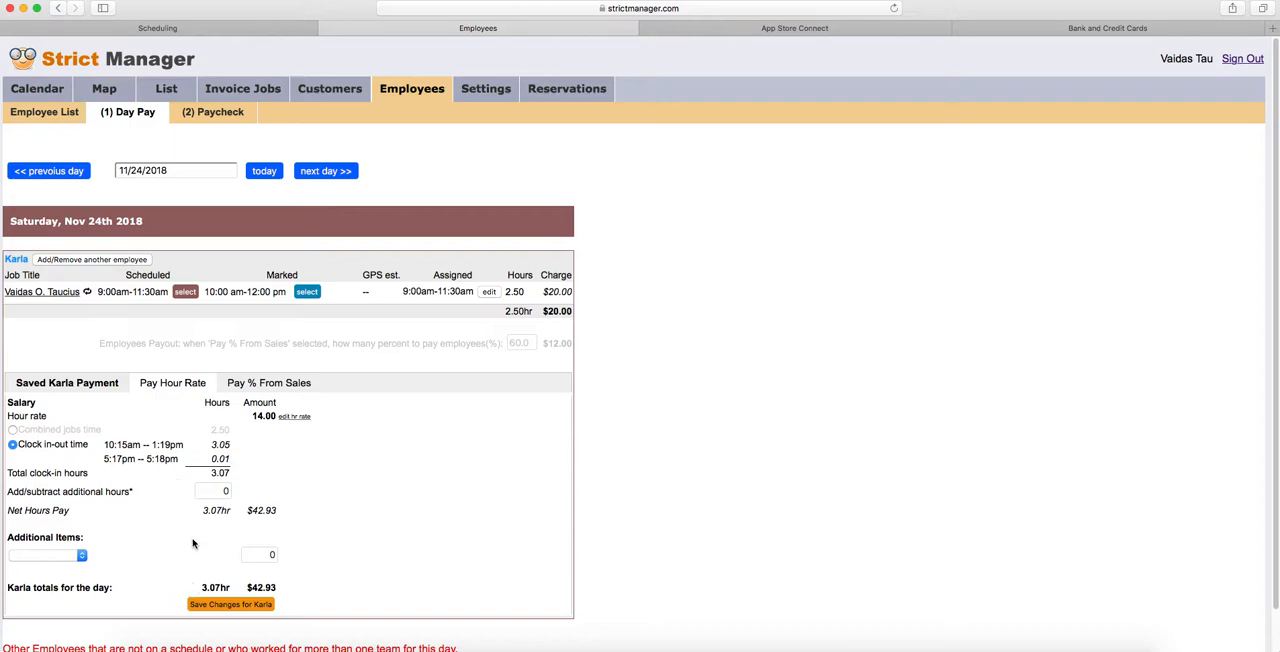
- Add 1 additional hour to the employee's day and save the employee's pay changes
left_click(218, 491)
key("BackSpace")
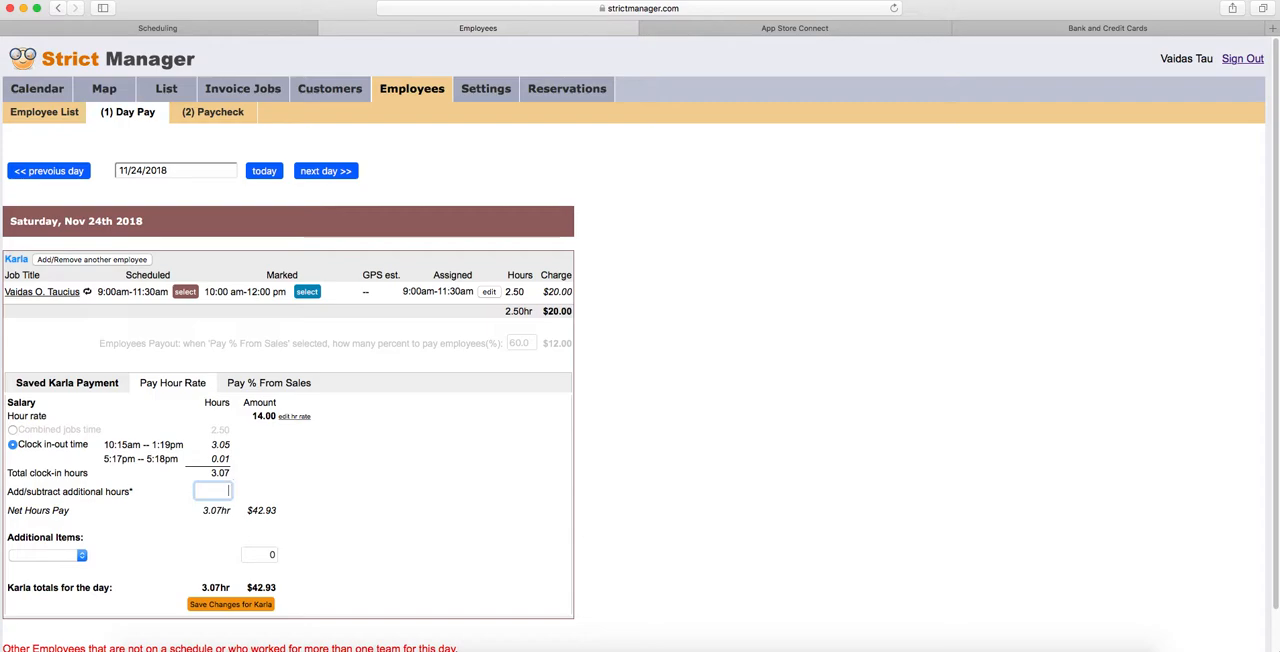
type("1")
left_click(283, 484)
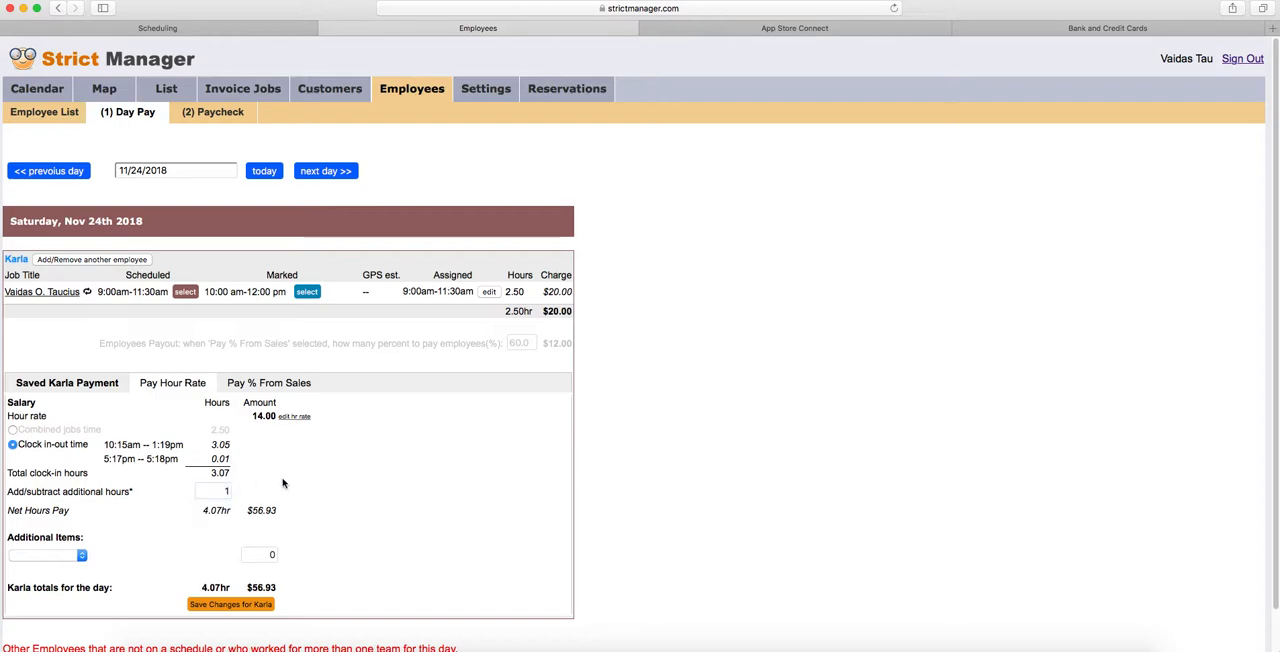
left_click(230, 605)
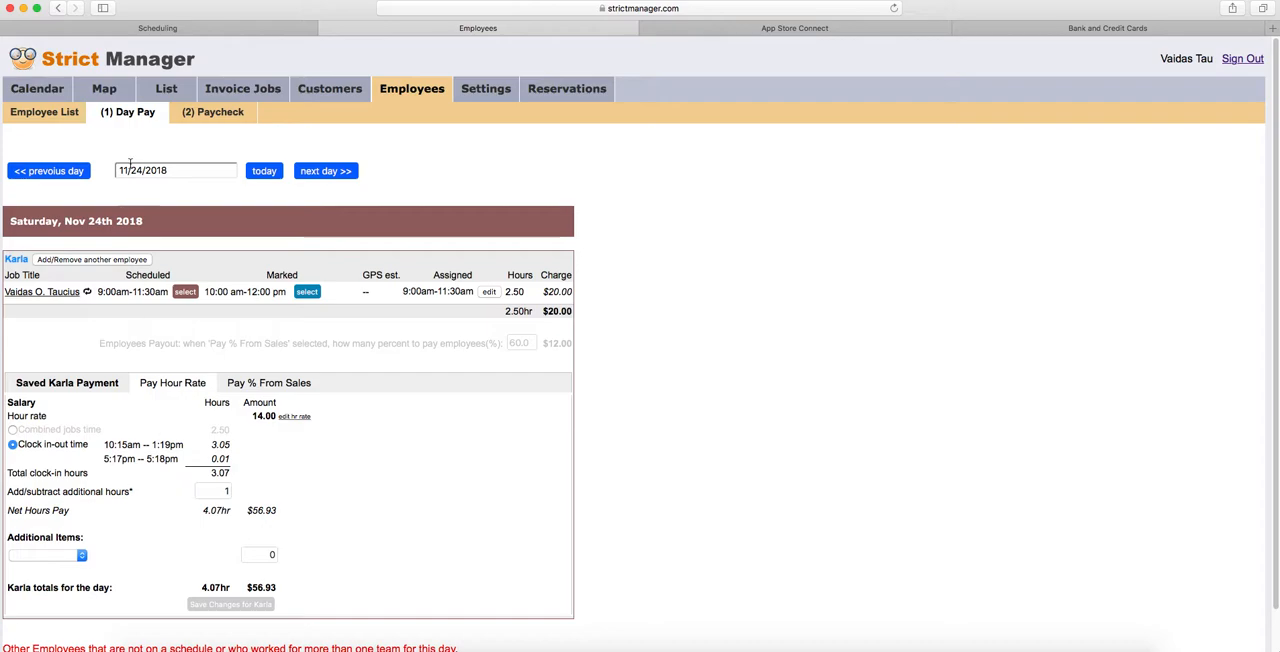
- Open the Paycheck page and show the 2018-11-18 to 2018-11-24 pay period down to the employee's entry
left_click(201, 114)
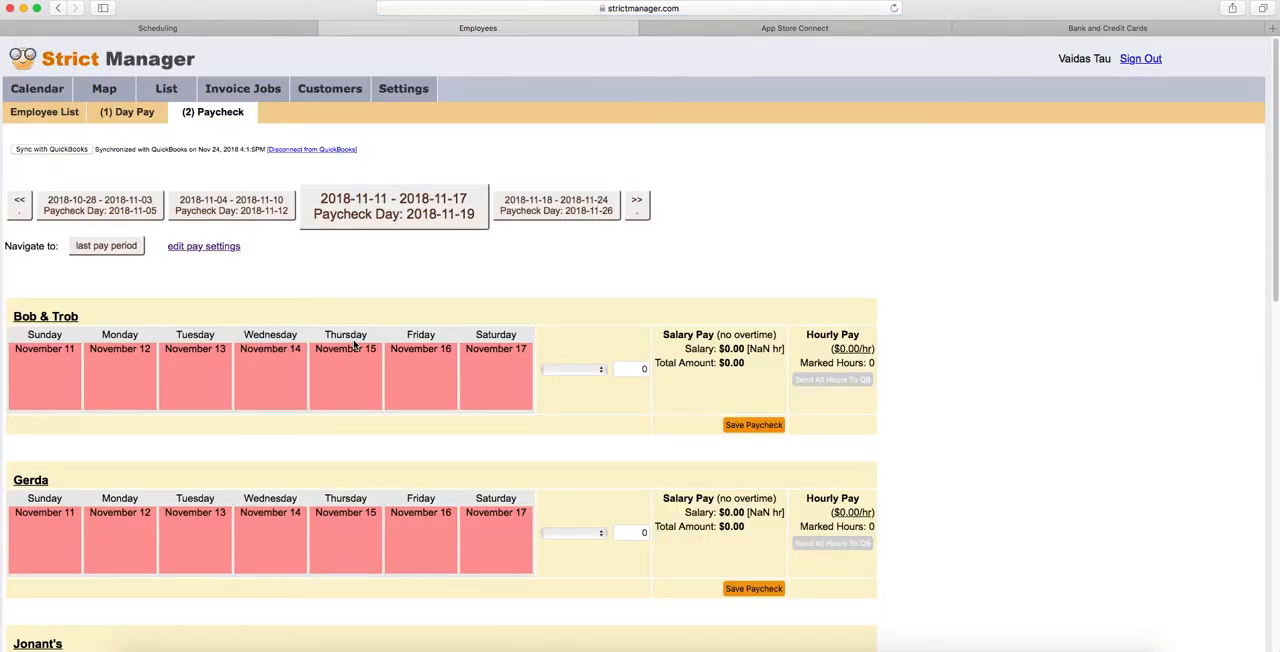
scroll(356, 345, "down", 3)
scroll(356, 345, "up", 3)
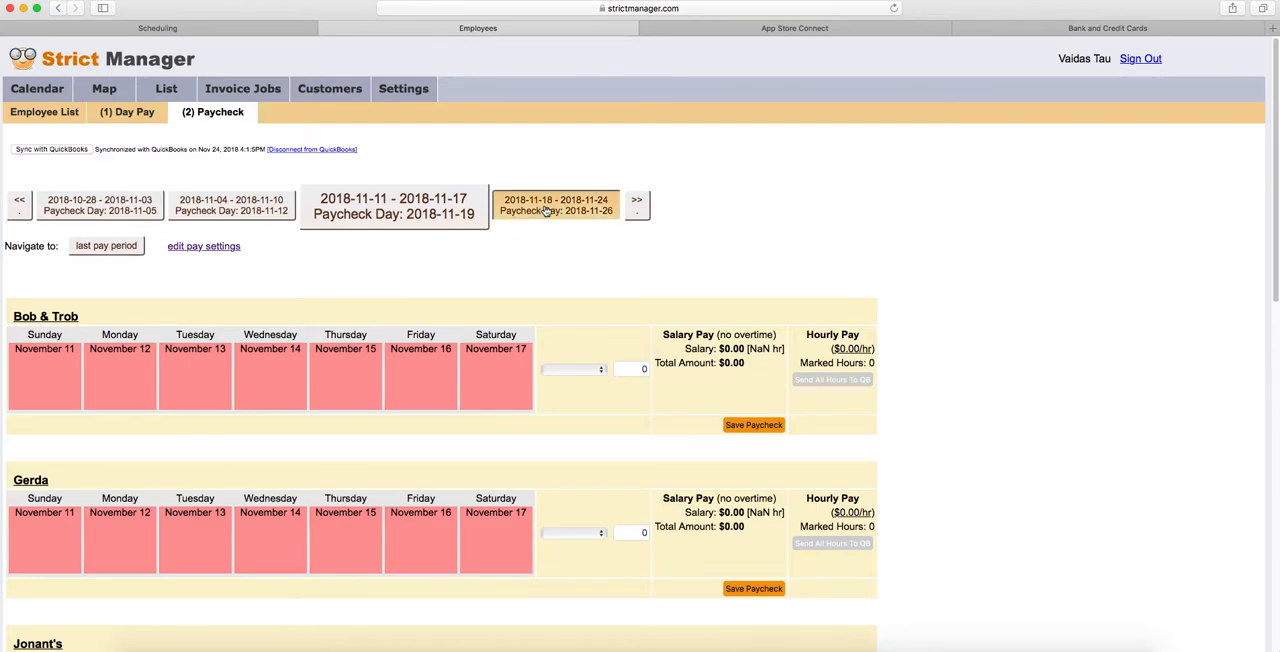
left_click(540, 211)
scroll(423, 380, "down", 8)
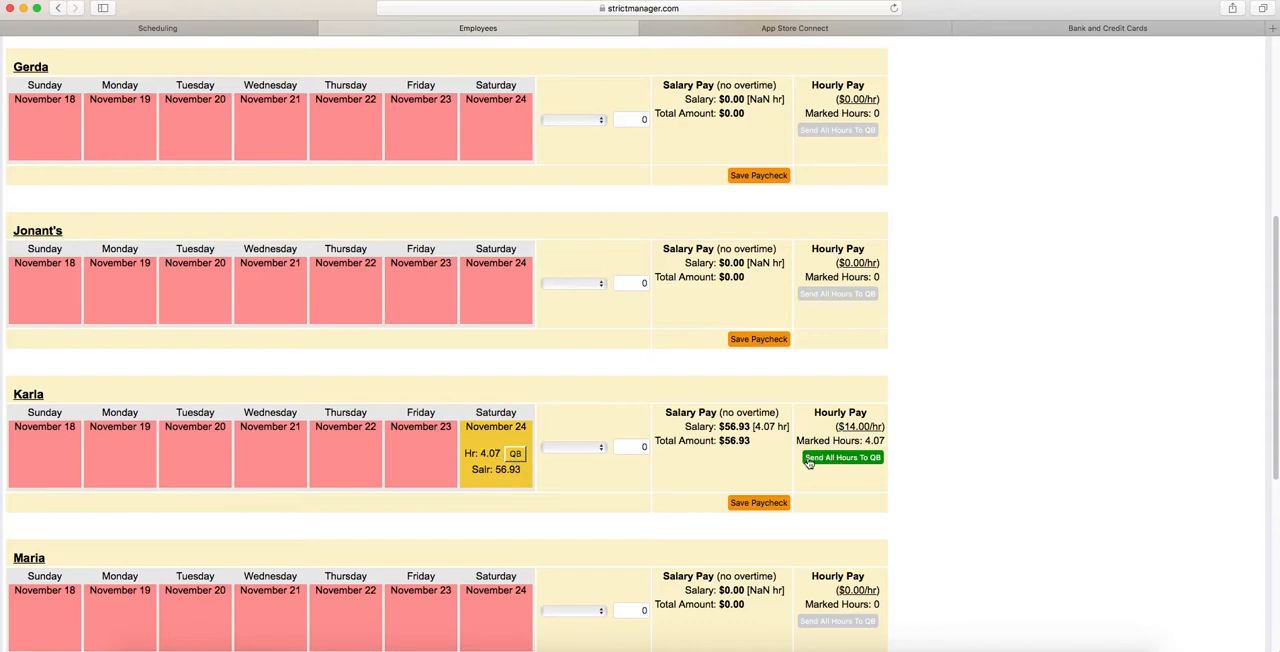
- Send the employee's November 24 hours to QuickBooks
left_click(516, 456)
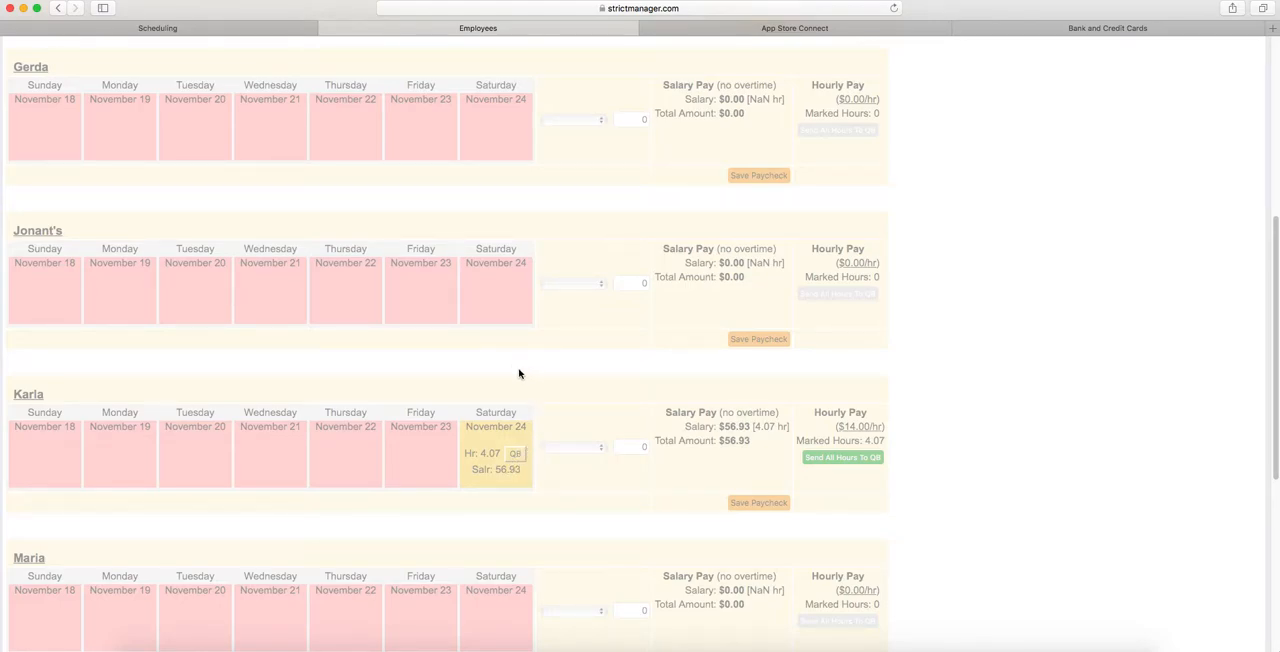
scroll(547, 393, "up", 5)
scroll(547, 393, "down", 7)
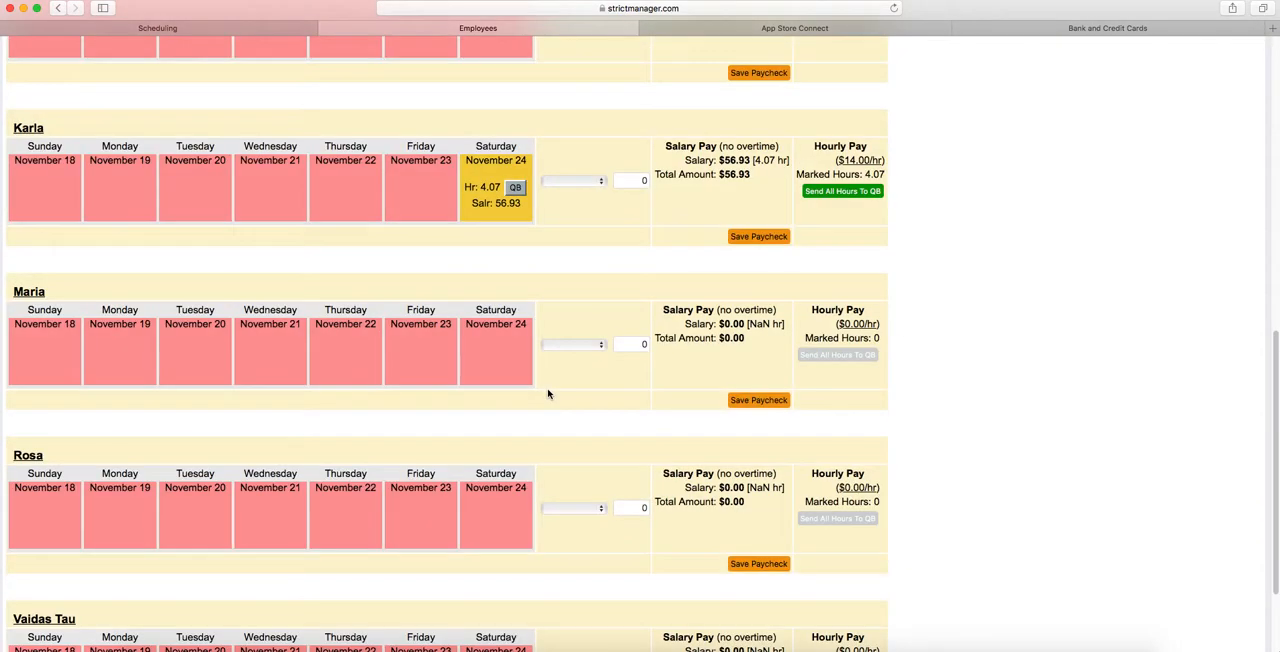
scroll(540, 378, "up", 2)
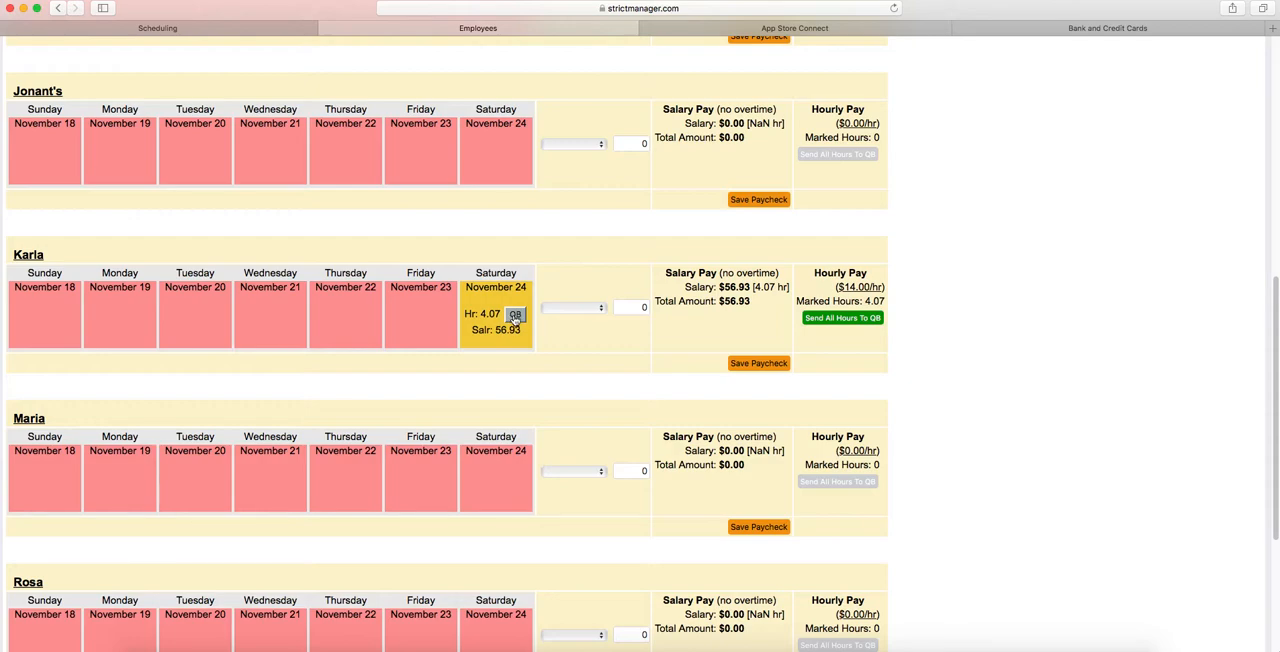
- Switch to QuickBooks, close the open form and open the same employee's details from the employees list
left_click(1073, 30)
left_click(1263, 46)
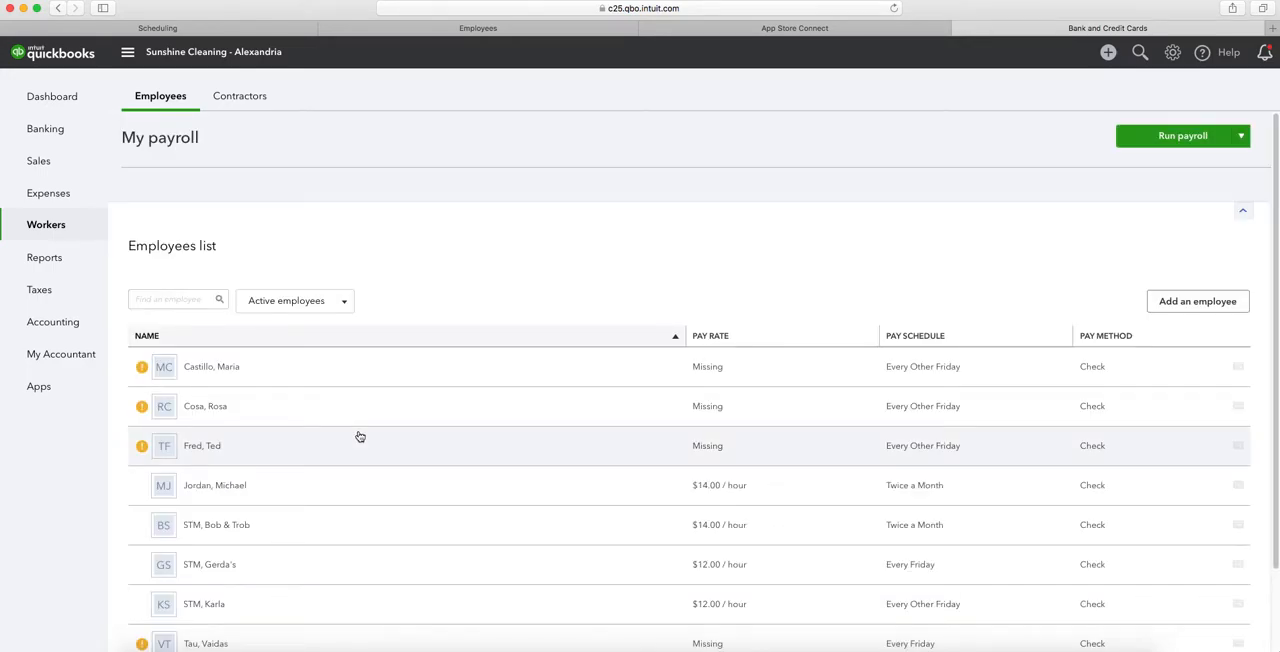
scroll(357, 434, "down", 4)
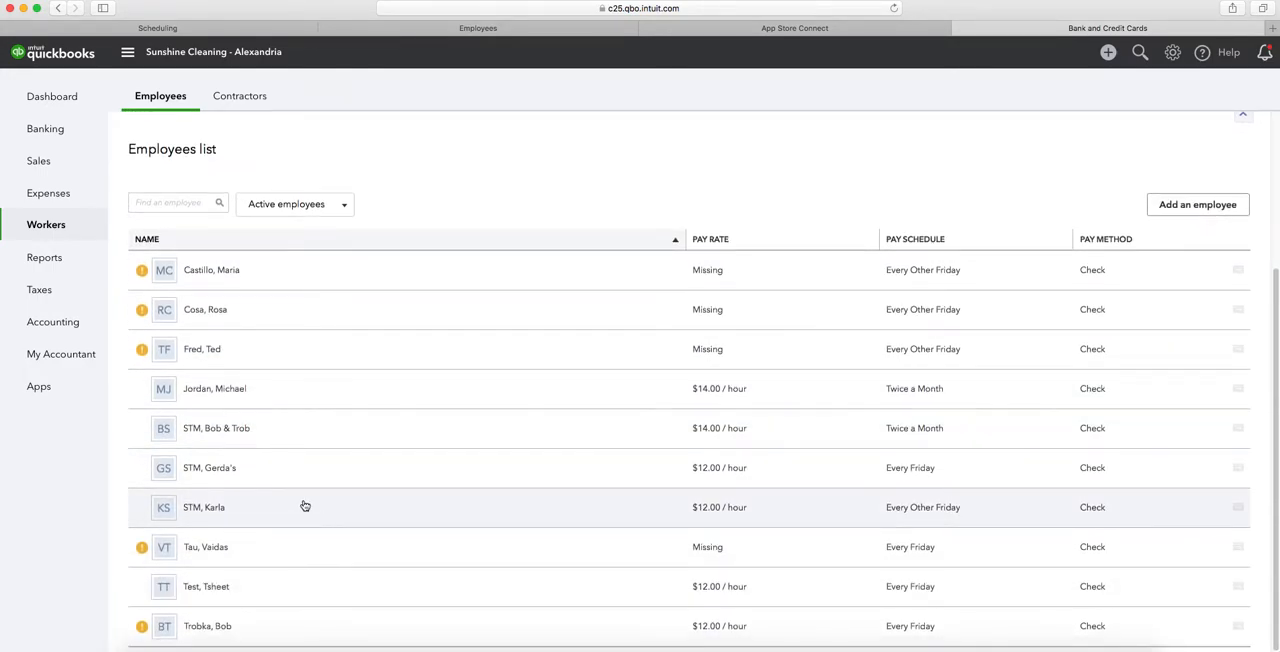
left_click(282, 515)
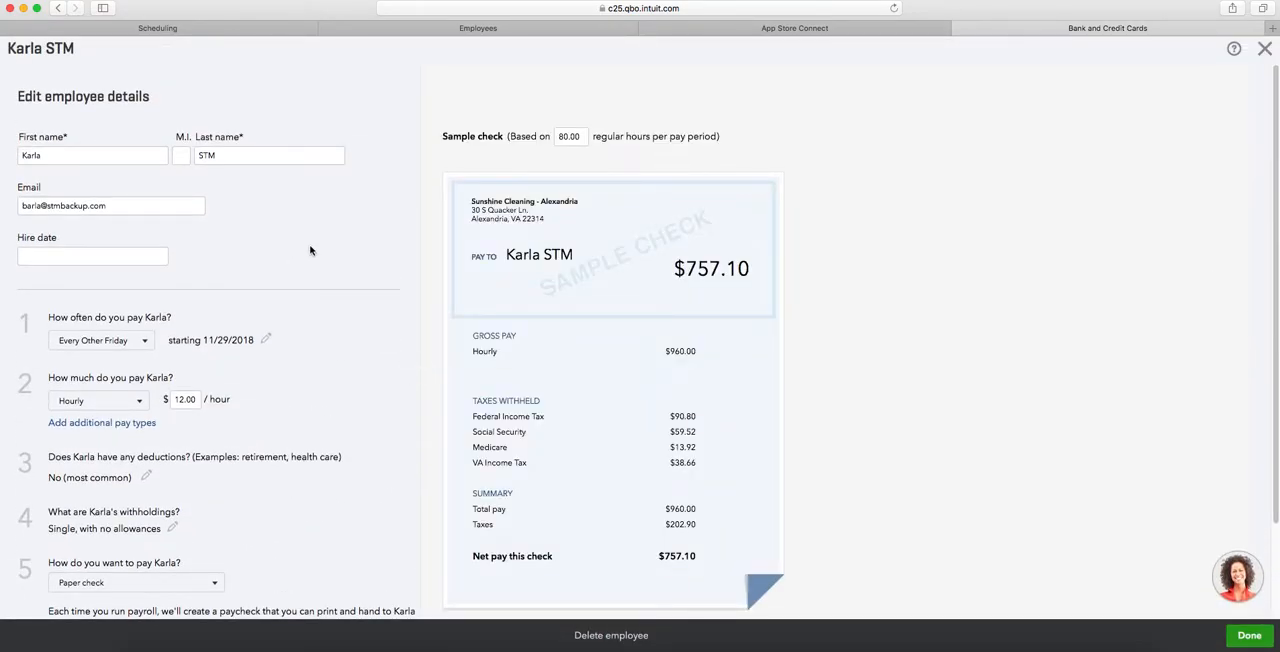
- Set the employee's hourly pay rate to 14.00 and save the employee details
left_click(180, 400)
key("Delete")
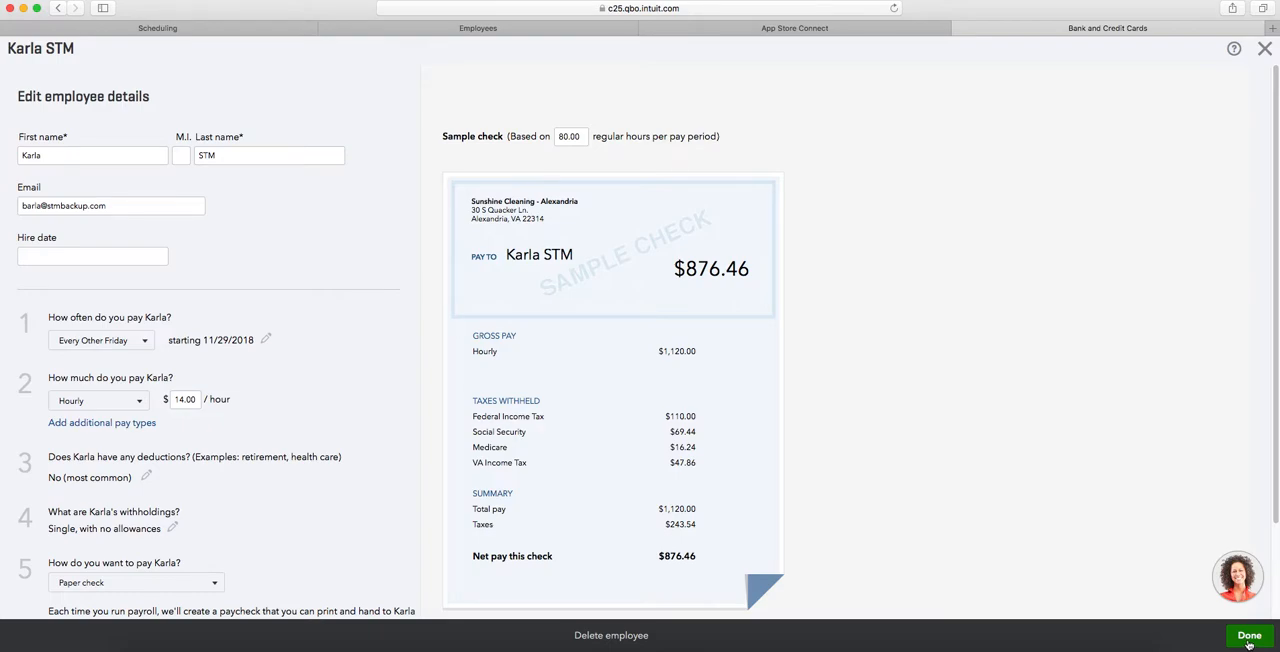
left_click(1248, 636)
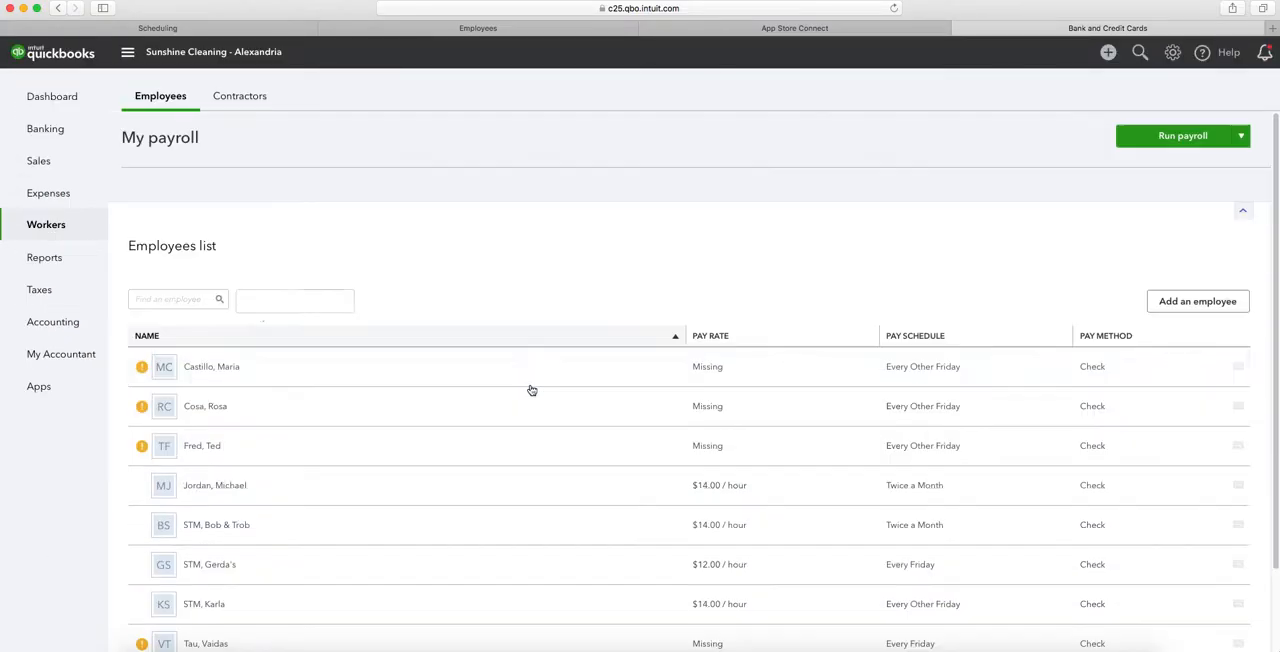
scroll(516, 356, "down", 4)
scroll(516, 356, "up", 3)
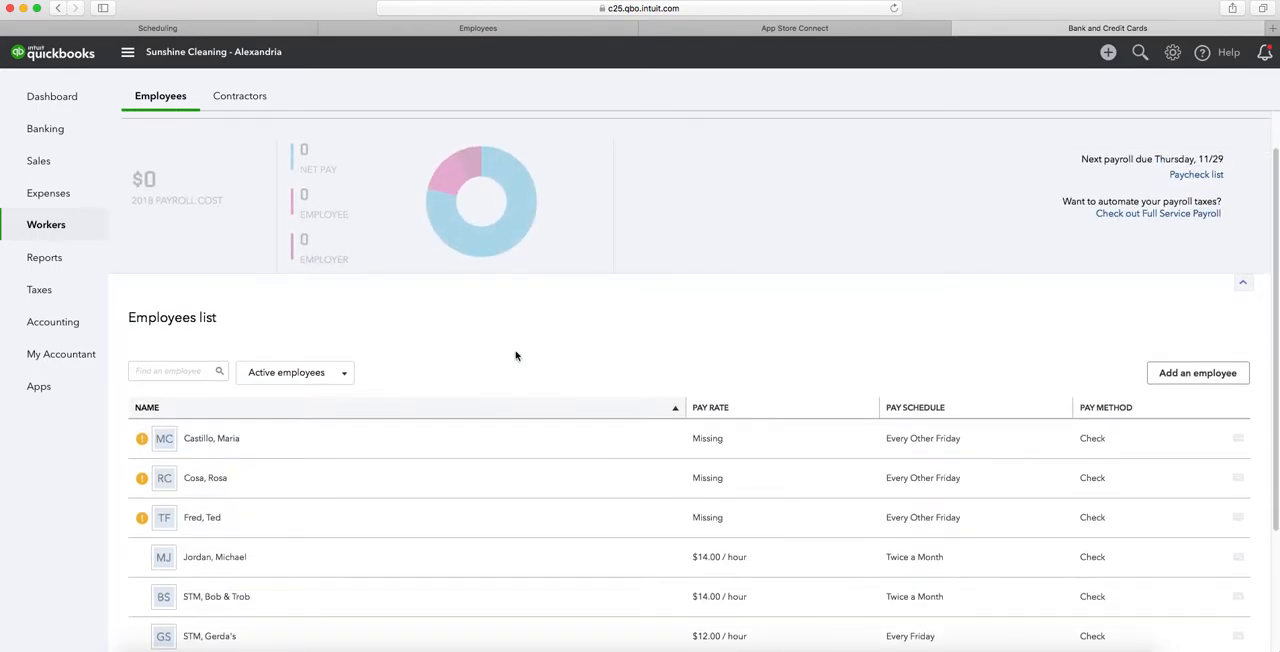
- Start a payroll run in QuickBooks for the Every Other Friday pay schedule
scroll(516, 356, "down", 3)
scroll(471, 360, "up", 4)
left_click(1166, 138)
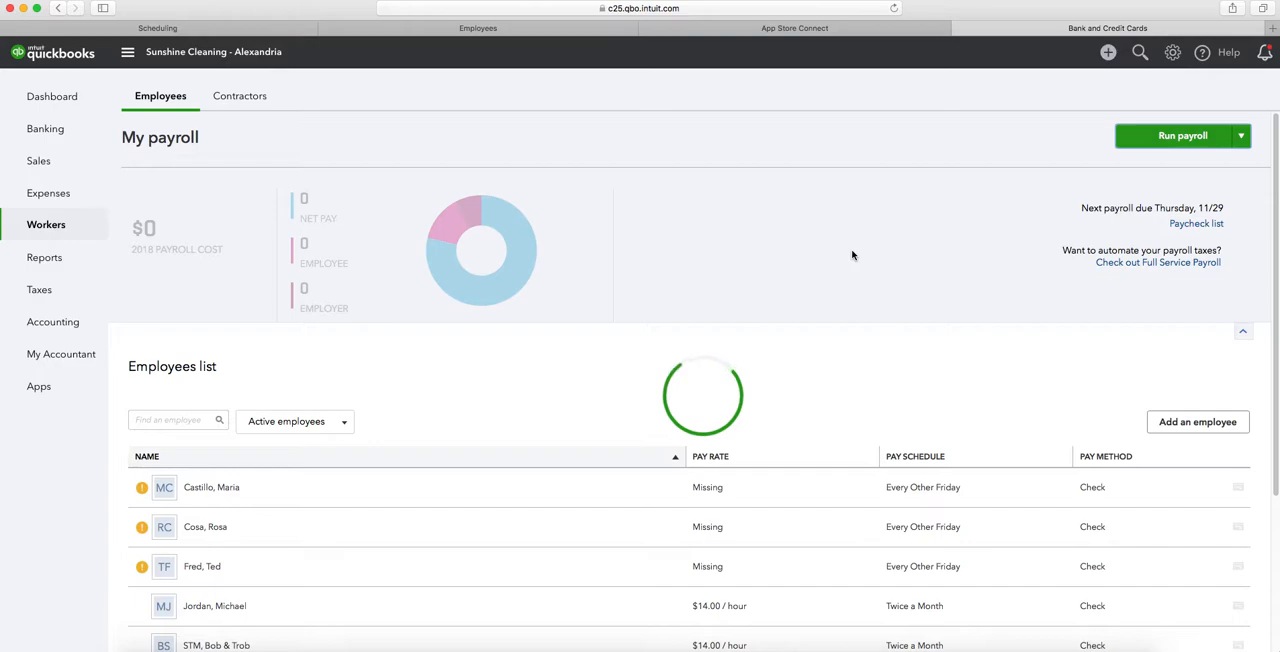
left_click(1168, 133)
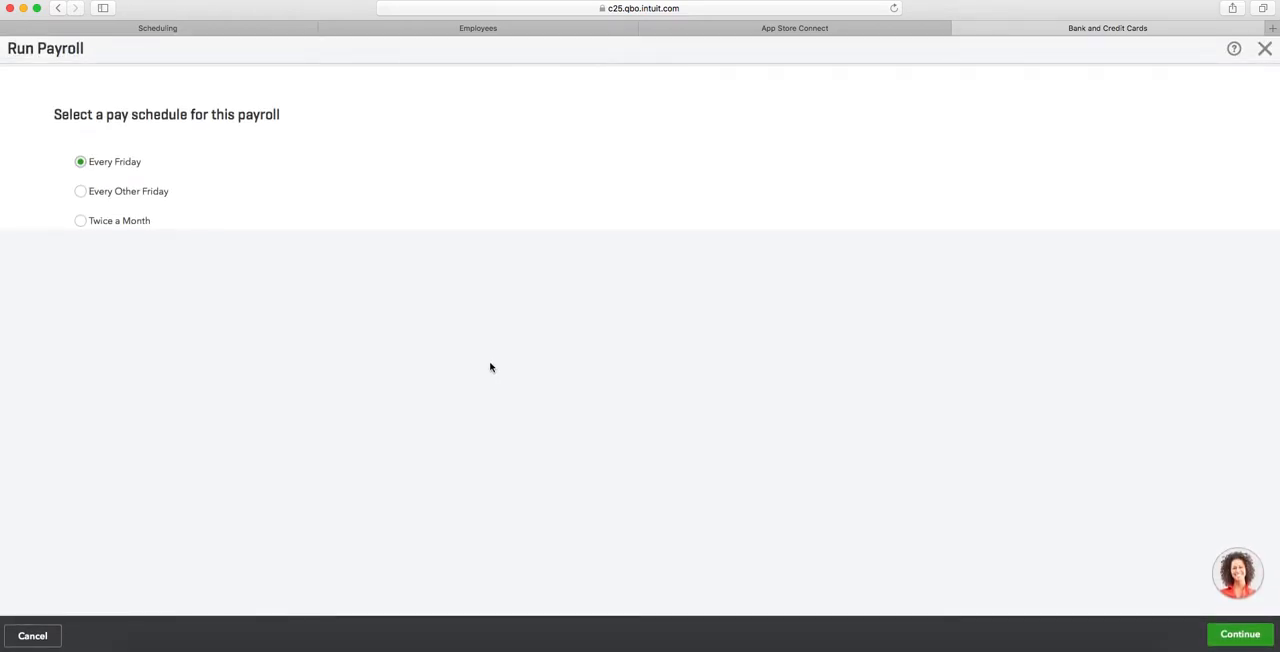
left_click(80, 191)
left_click(1222, 633)
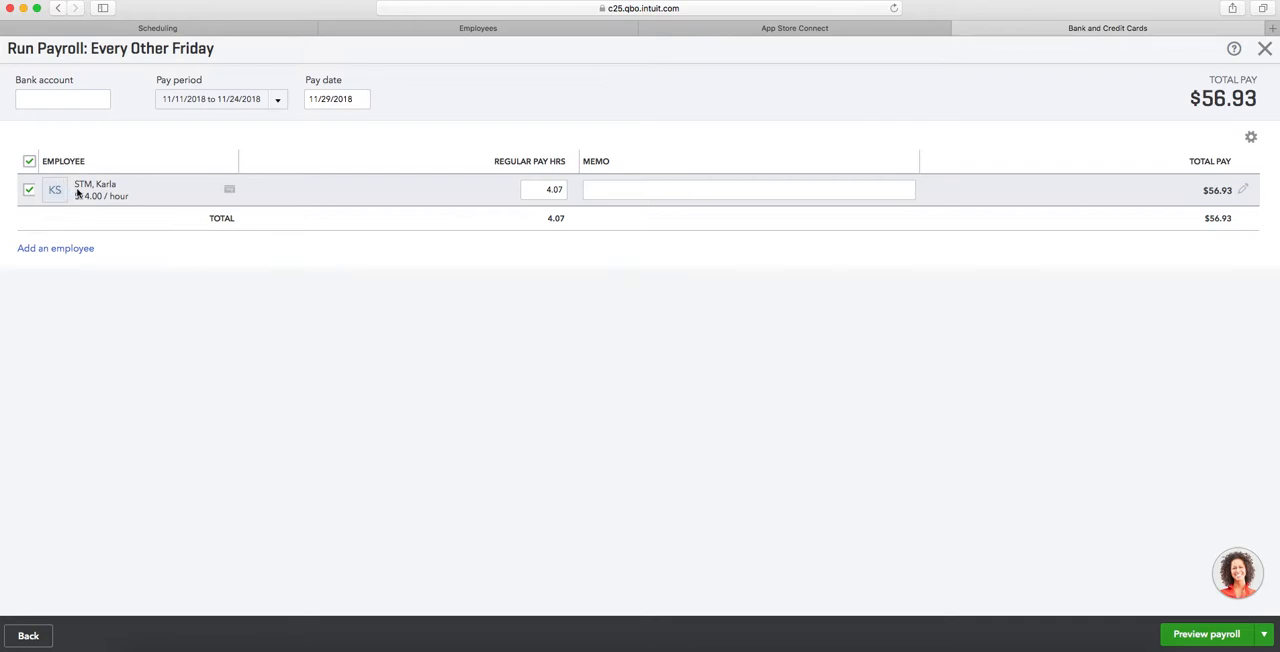
- Compare the employee's regular pay hours in the payroll run with the November 24 hours on the Strict Manager Paycheck page
left_click(543, 190)
left_click(499, 30)
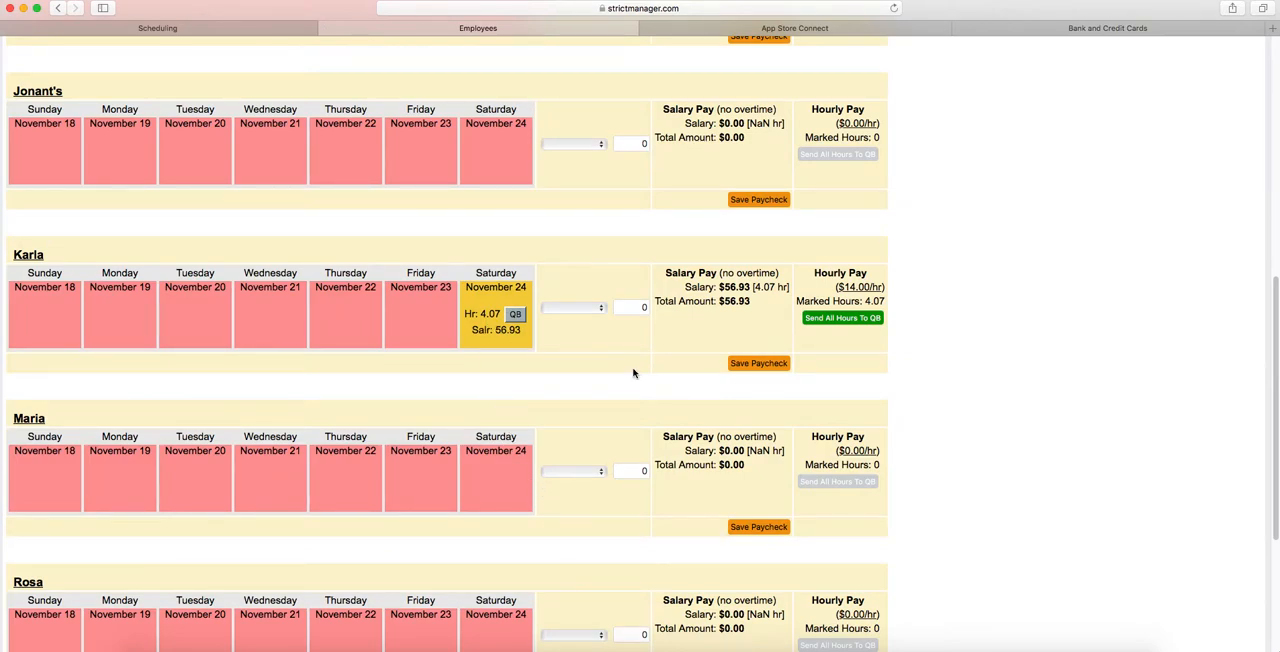
left_click(1106, 30)
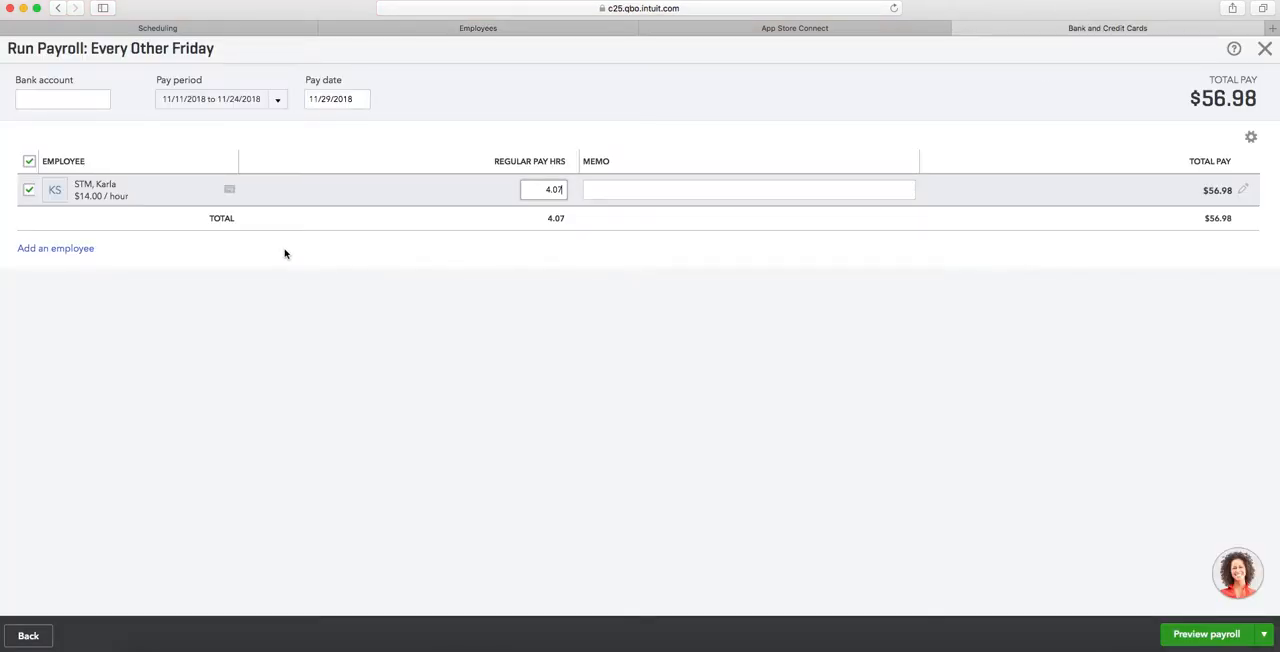
left_click_drag(540, 186, 572, 186)
left_click(510, 32)
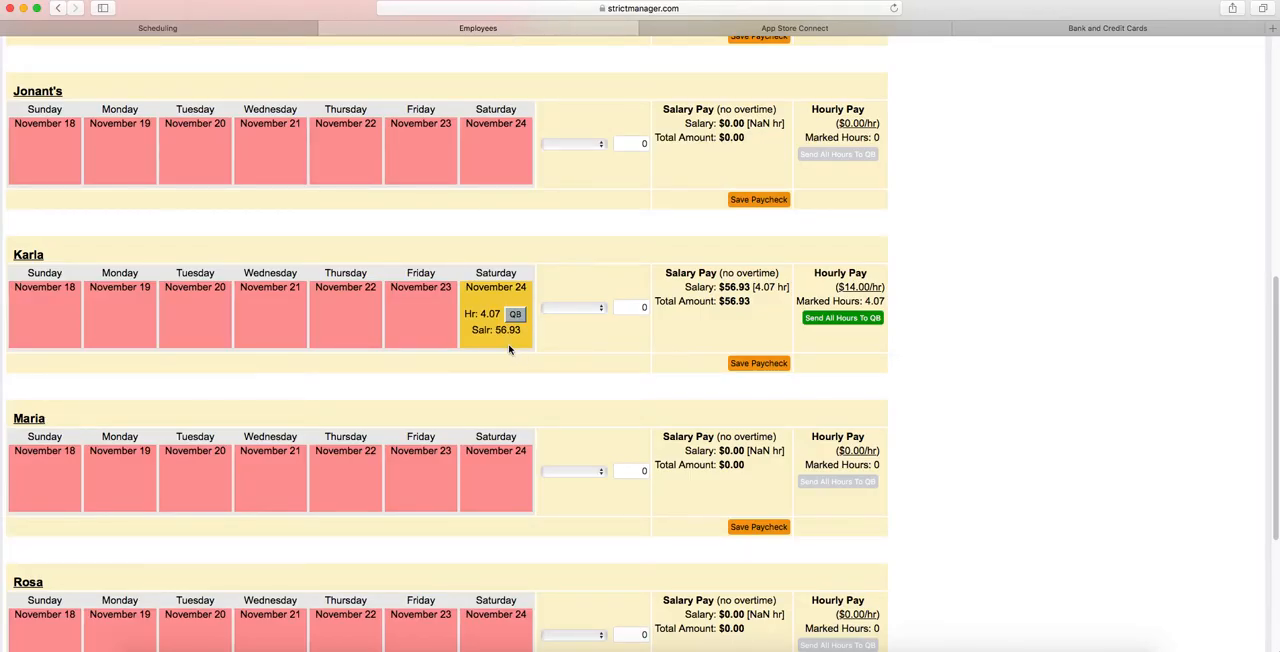
left_click(1097, 30)
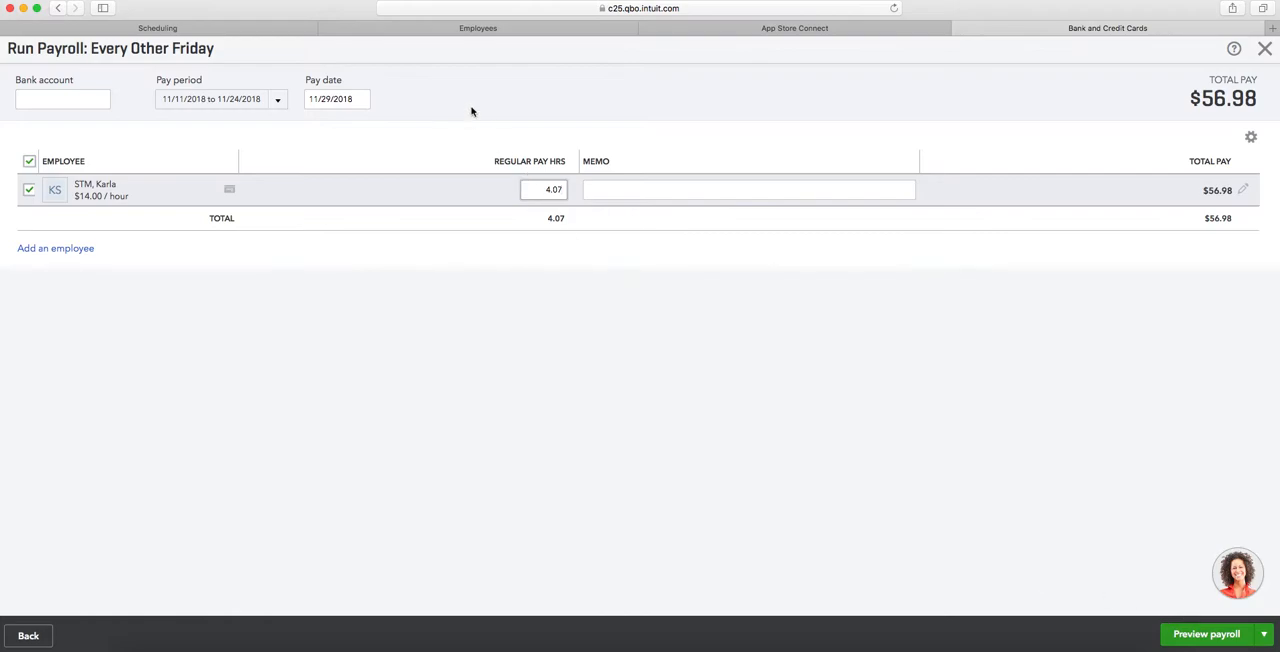
- Switch to Strict Manager, open Day Pay for 11/24/2018 and change the employee's payment to Pay % From Sales
left_click(478, 30)
scroll(592, 243, "down", 2)
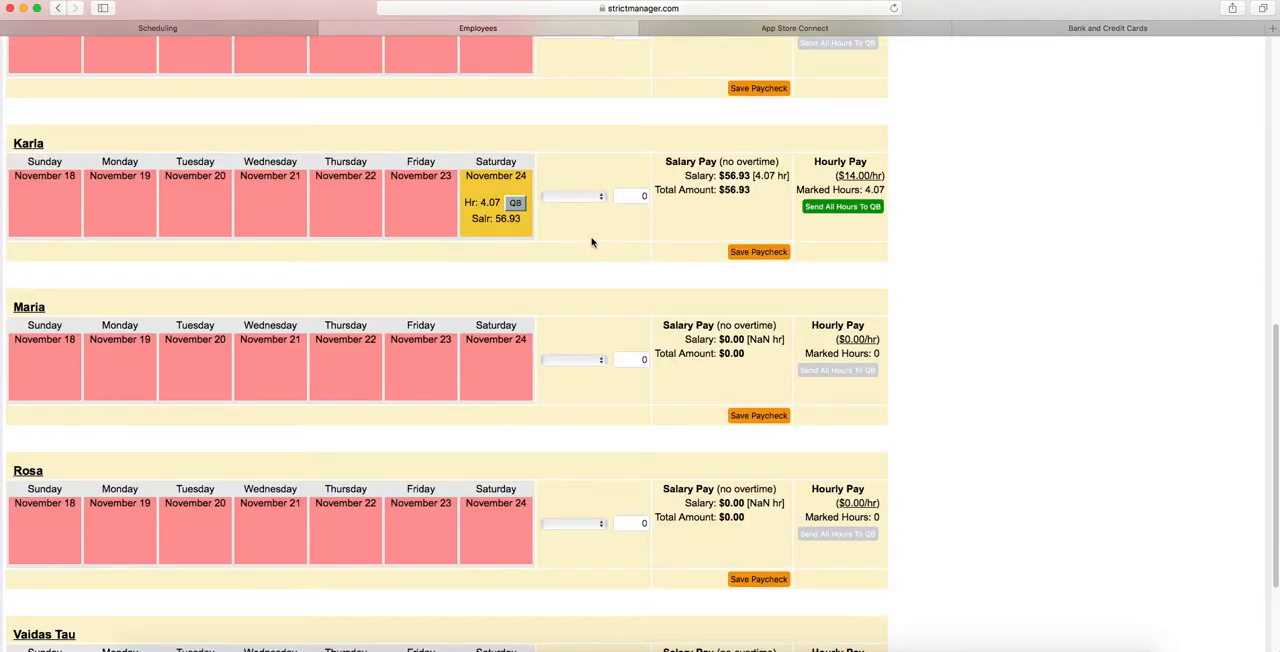
scroll(592, 243, "up", 8)
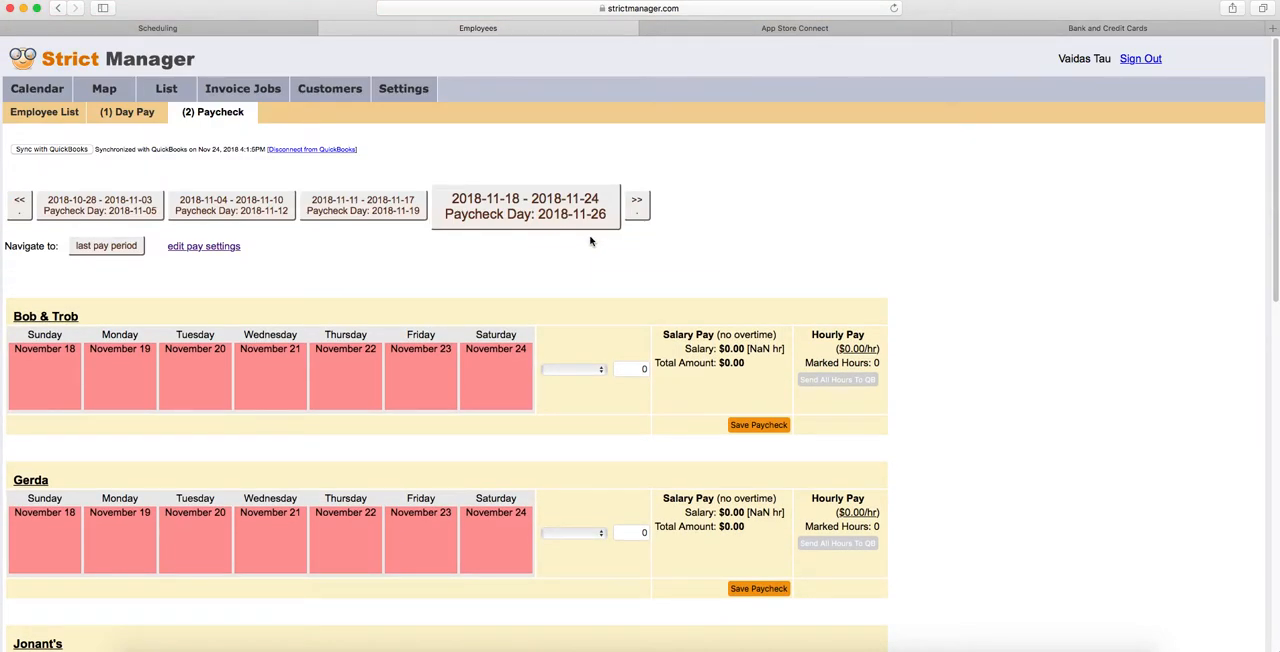
left_click(116, 114)
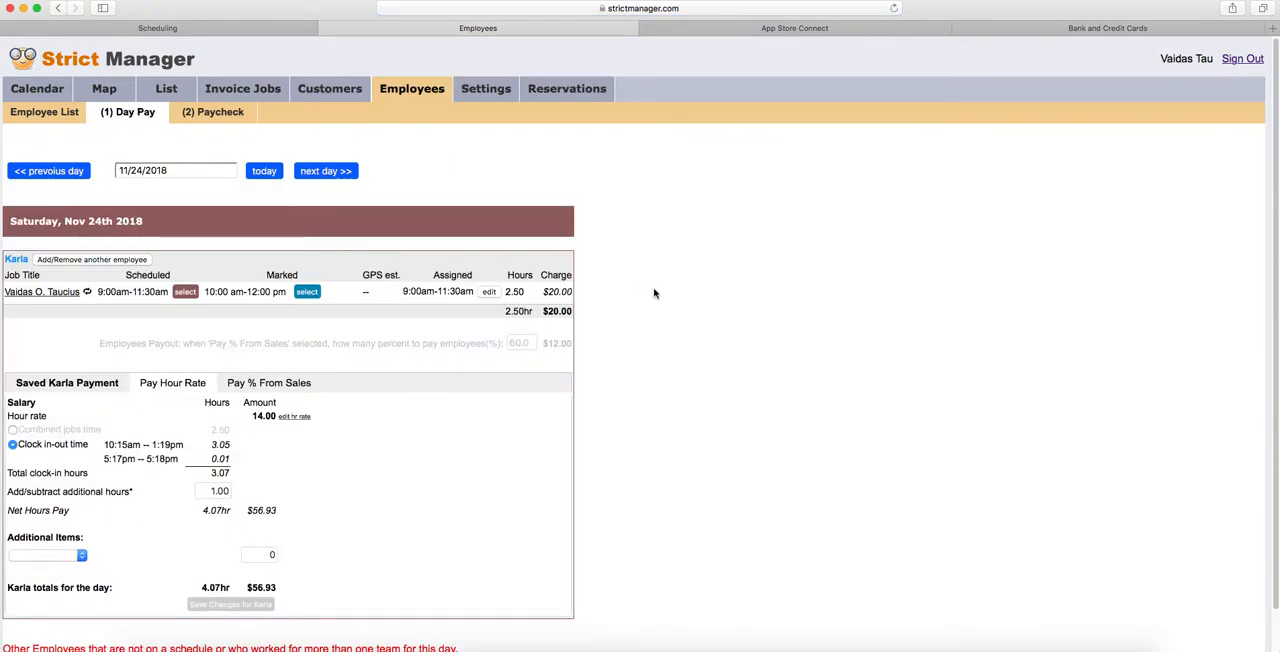
left_click(249, 387)
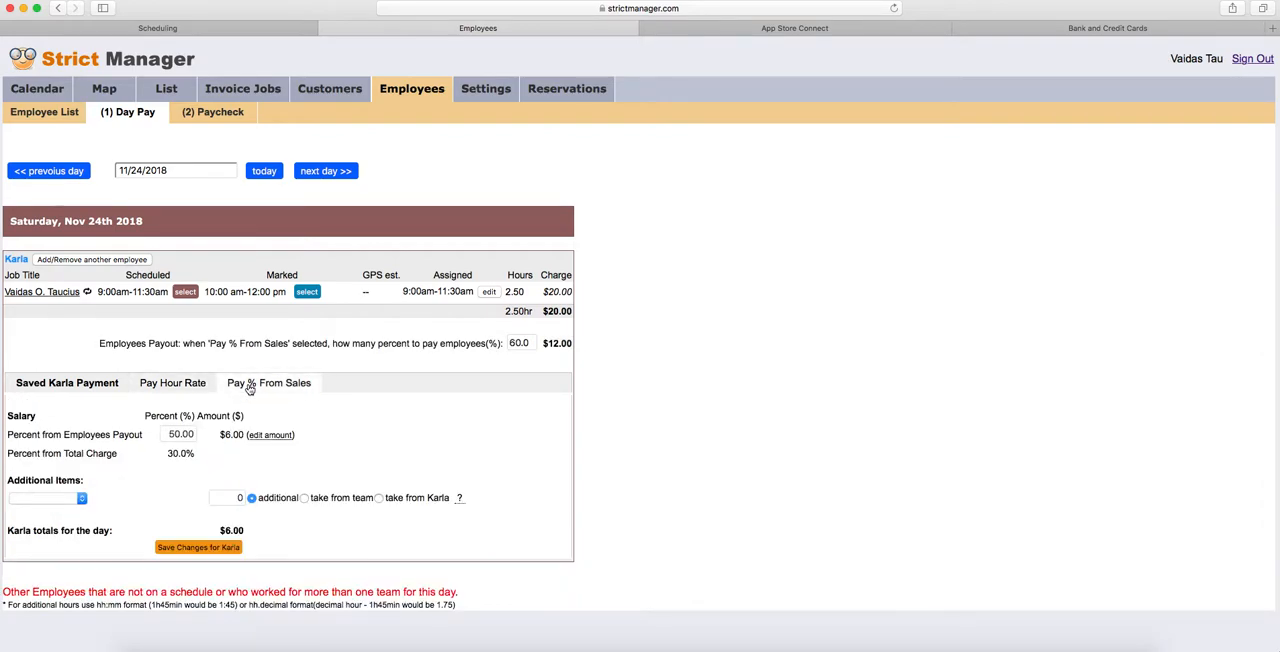
left_click(200, 389)
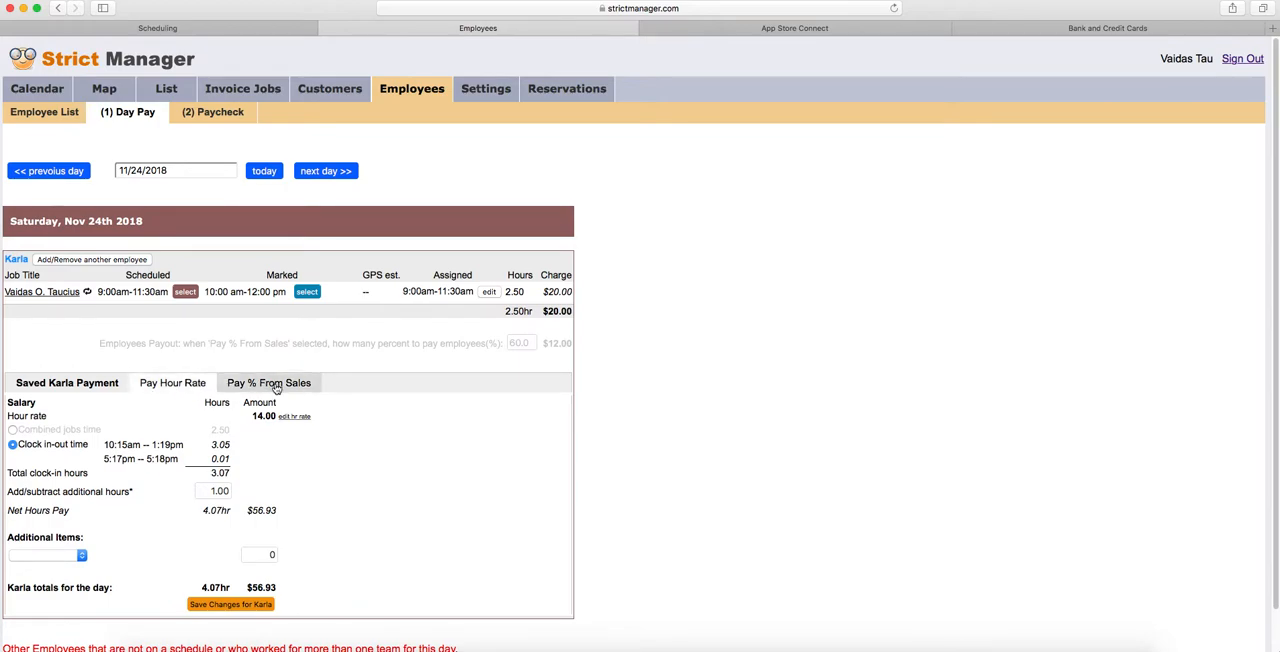
left_click(274, 387)
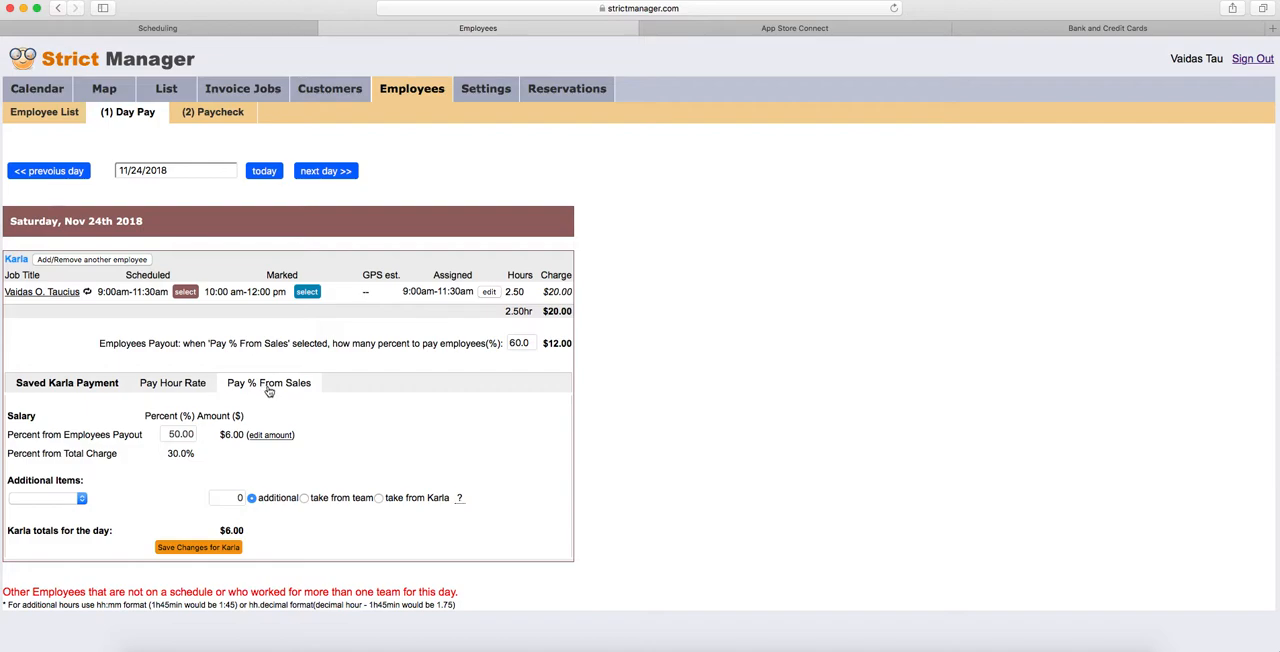
- Set the Employees Payout percentage for the day's sales to 70
left_click(514, 342)
key("BackSpace")
type("6")
key("BackSpace")
type("7")
left_click(615, 354)
- Add a second employee to the November 24 job and save the first employee's payment as Pay % From Sales
left_click(100, 262)
left_click(458, 143)
left_click(740, 347)
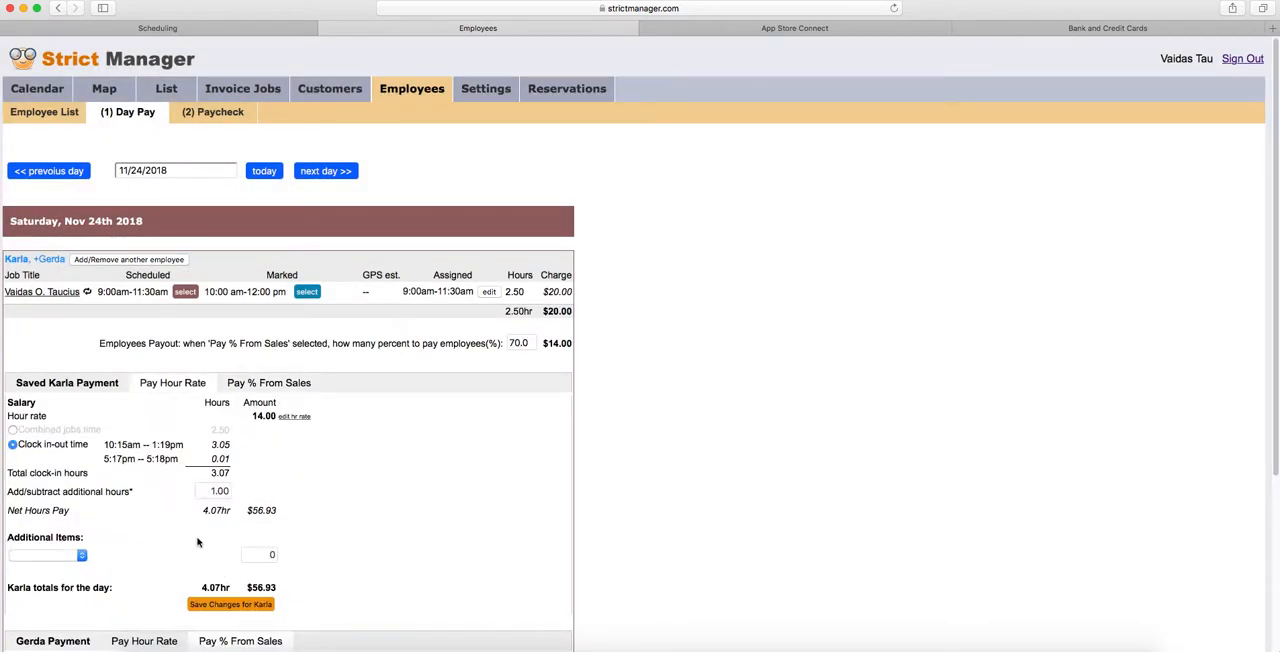
left_click(268, 382)
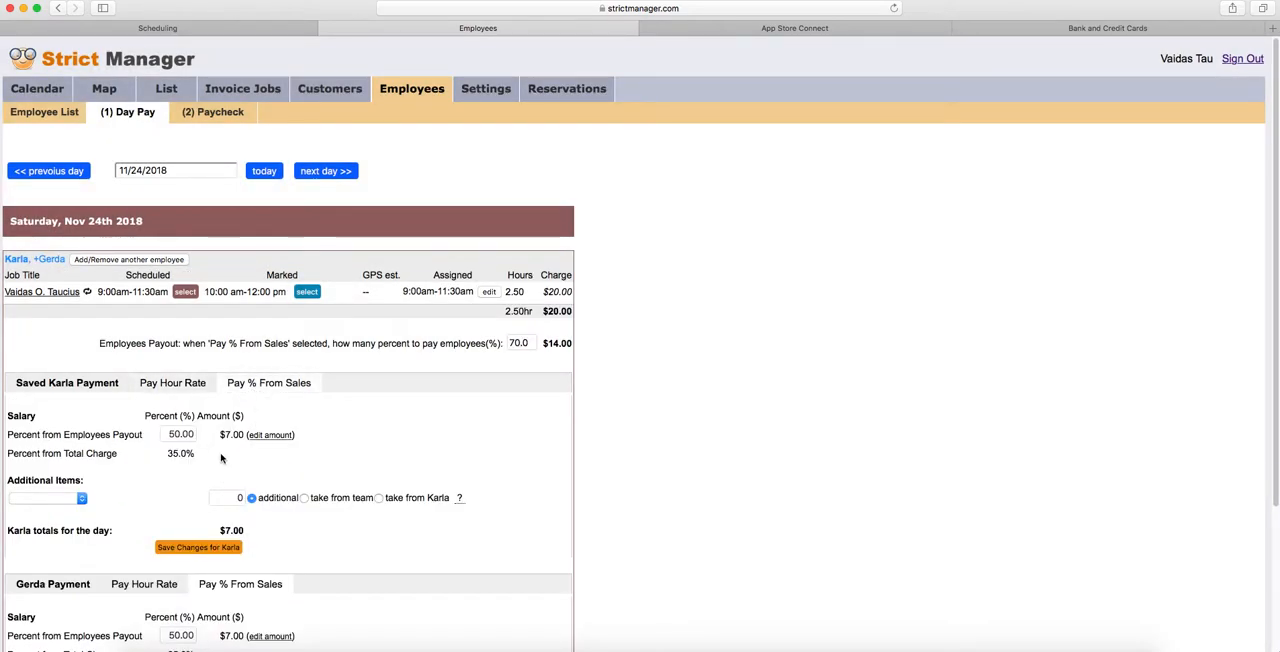
left_click(213, 549)
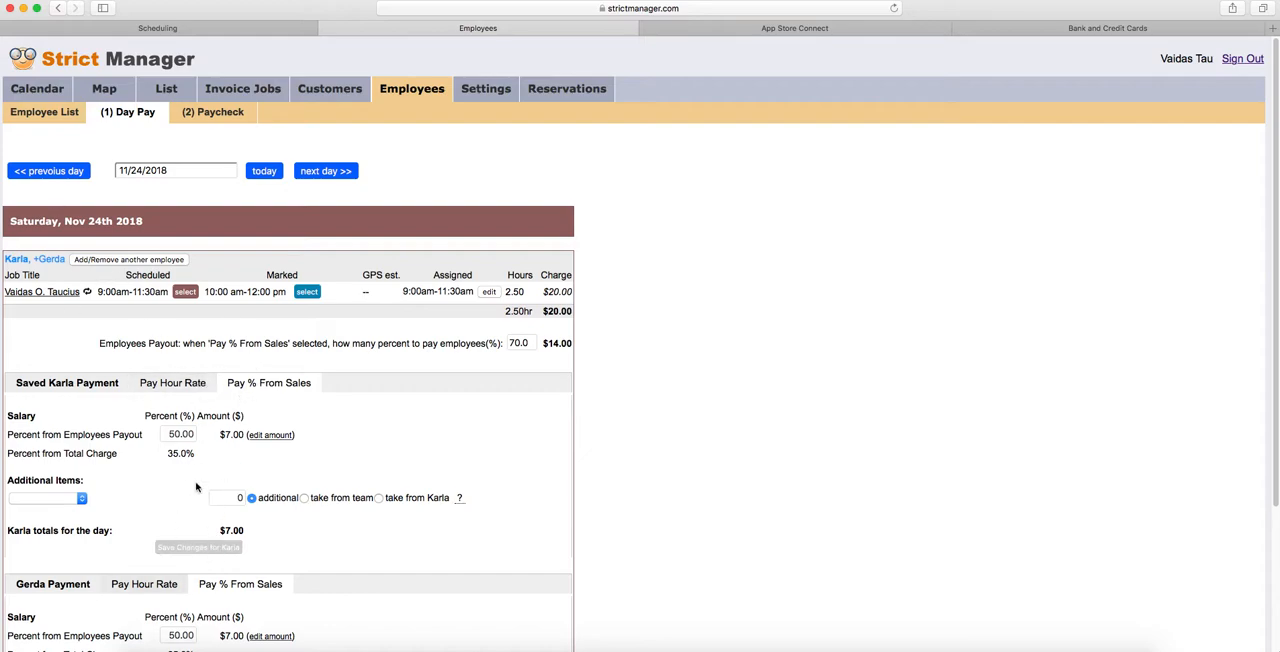
- Review both employees' payment sections, the overall payout percentage and each employee's percent from Employees Payout
scroll(165, 476, "down", 2)
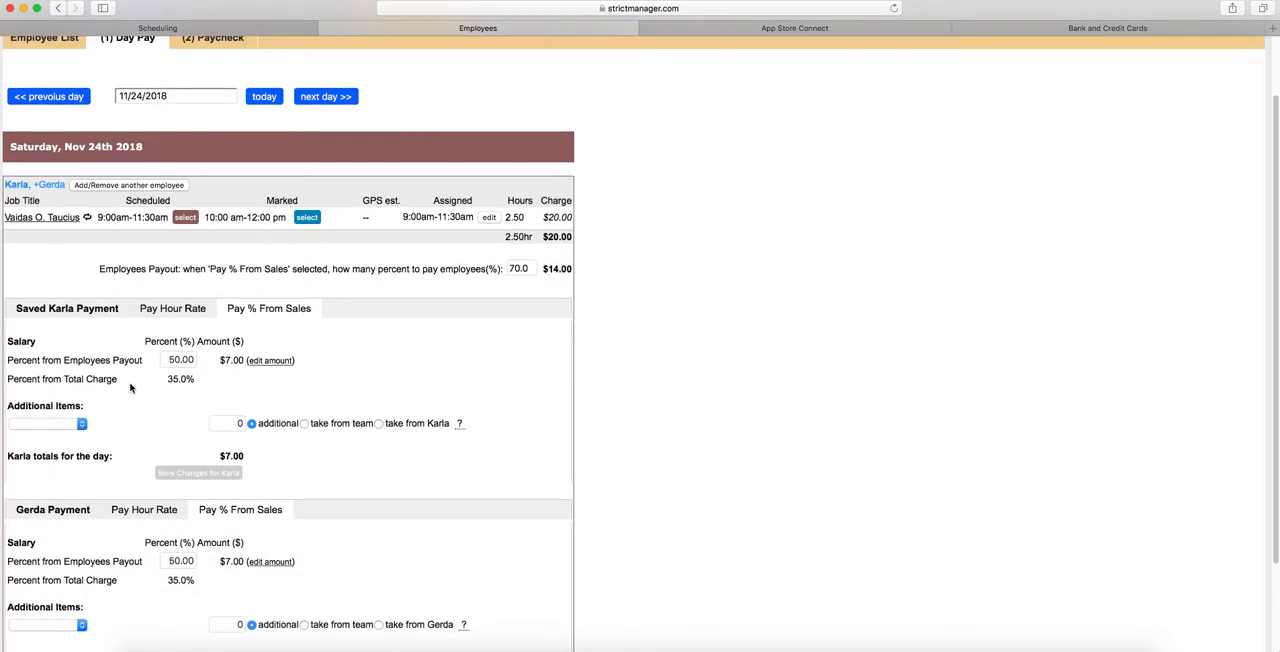
scroll(159, 367, "down", 3)
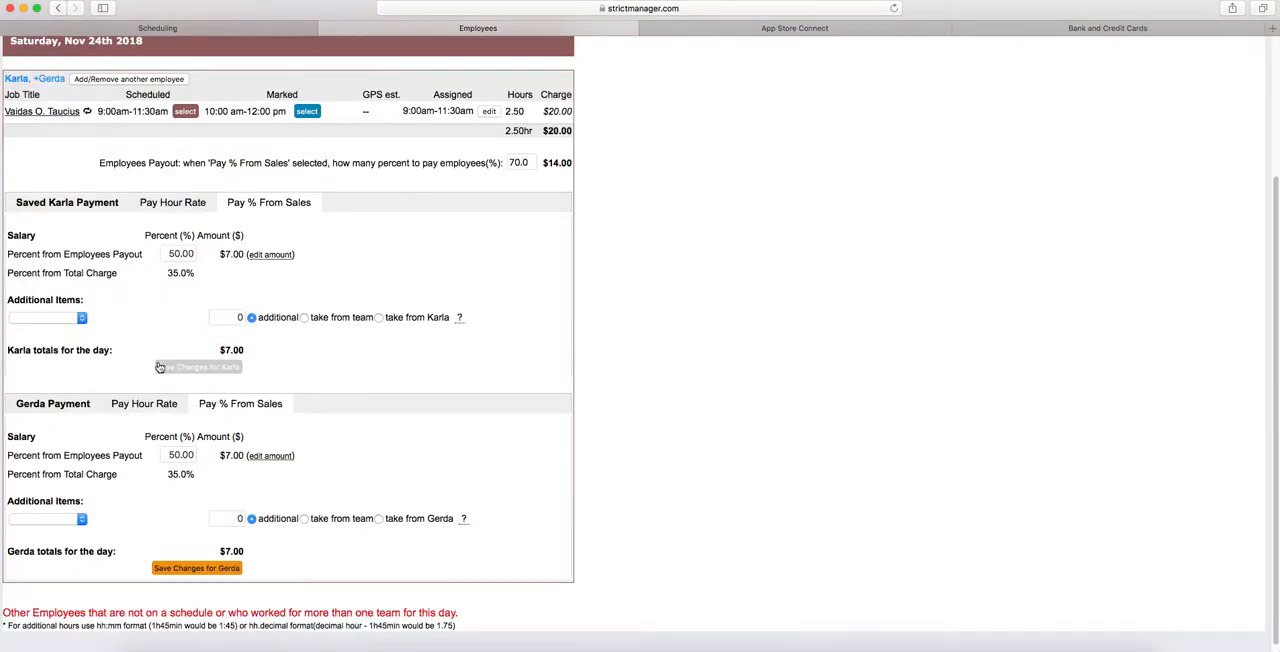
left_click_drag(47, 221, 120, 221)
left_click_drag(16, 425, 97, 437)
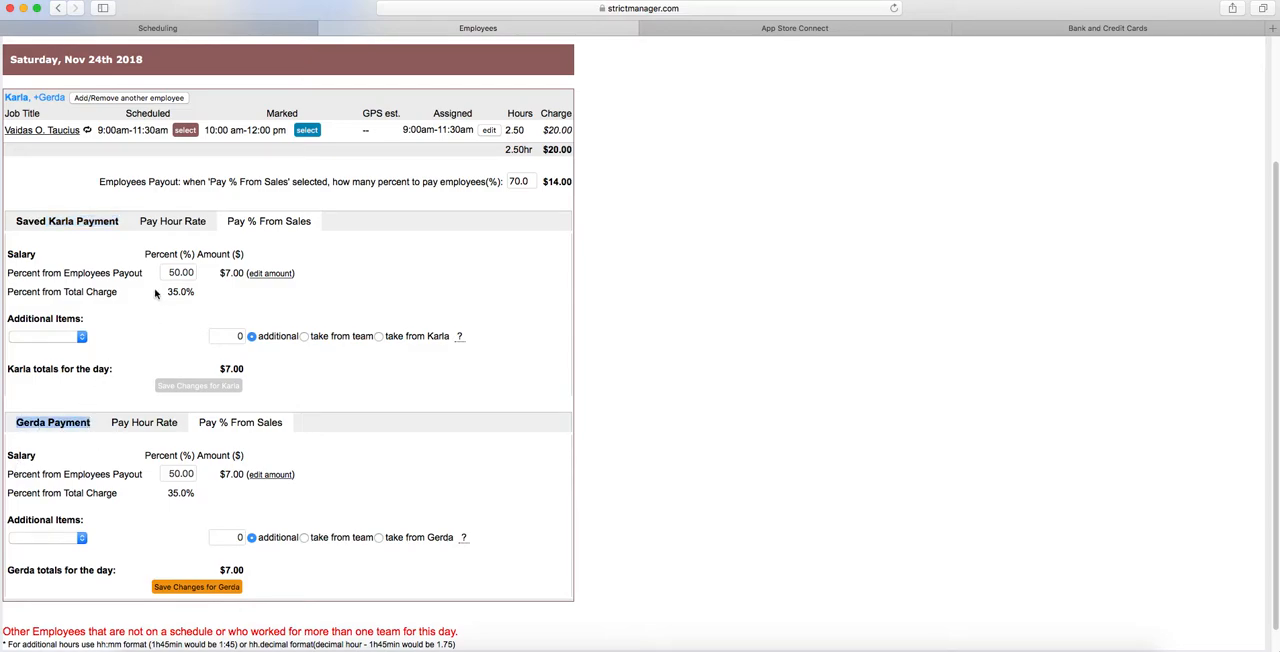
left_click_drag(534, 181, 499, 181)
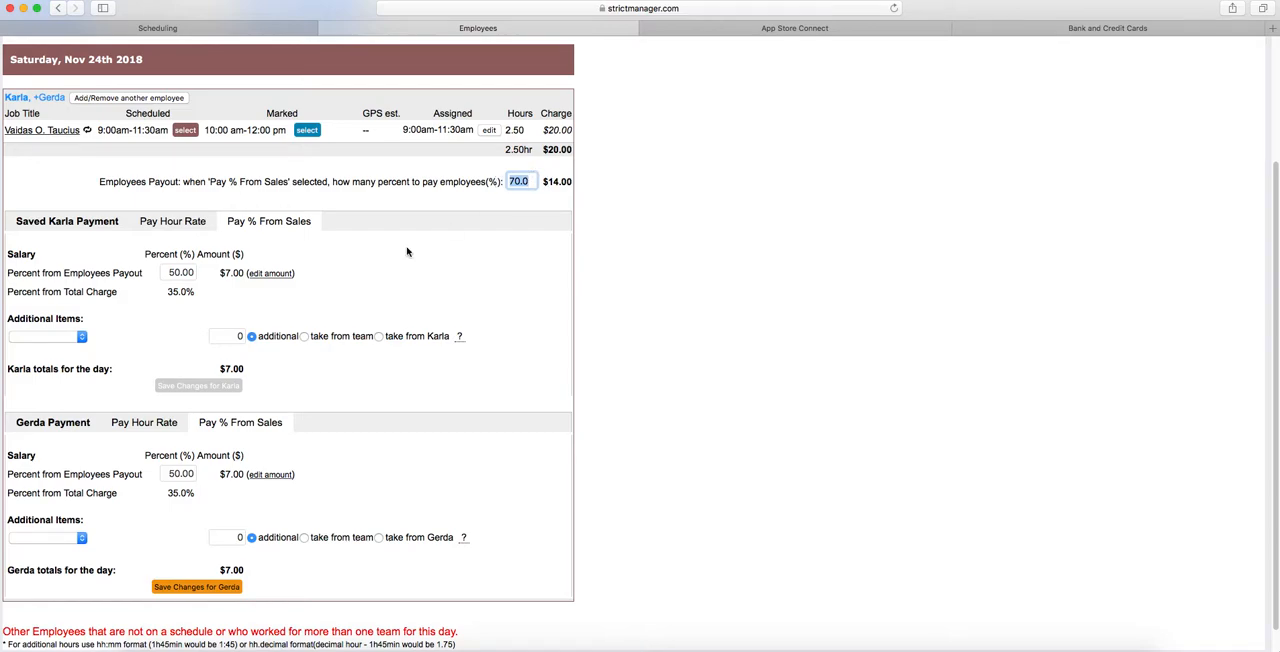
left_click(168, 273)
left_click(165, 473)
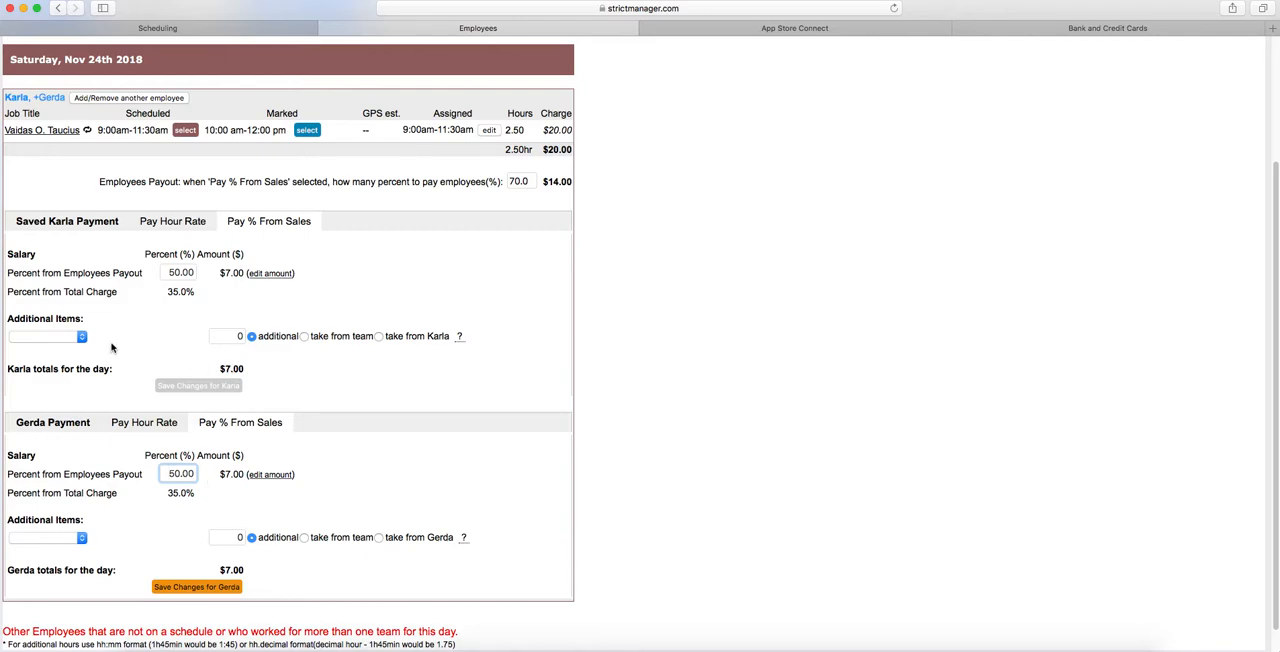
- Add a Salary Adjust item of 3 to the first employee's pay and have it taken from the team
left_click(64, 339)
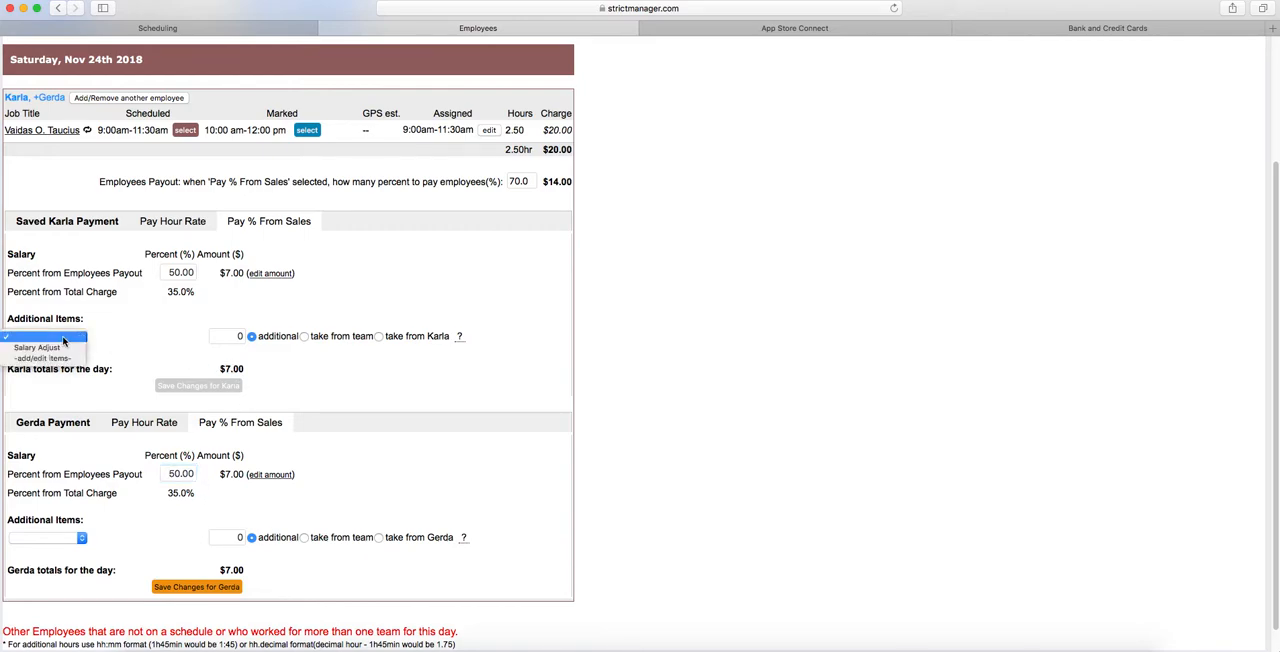
left_click(40, 347)
left_click(224, 337)
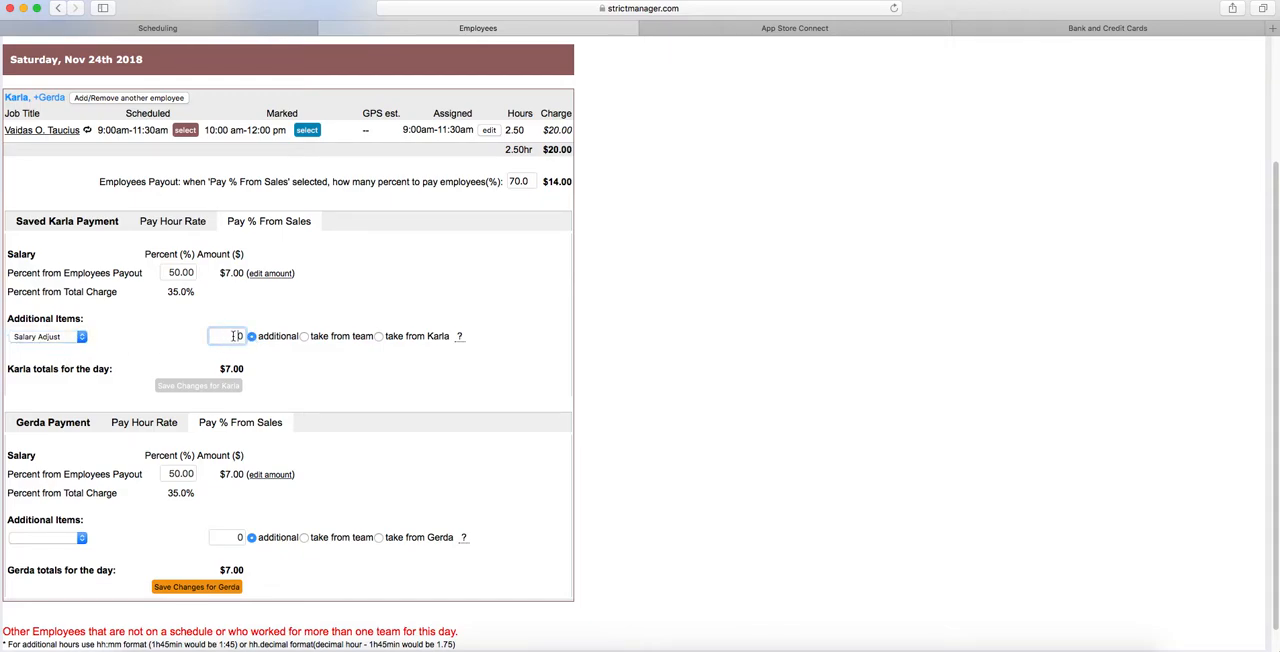
type("3")
left_click(246, 310)
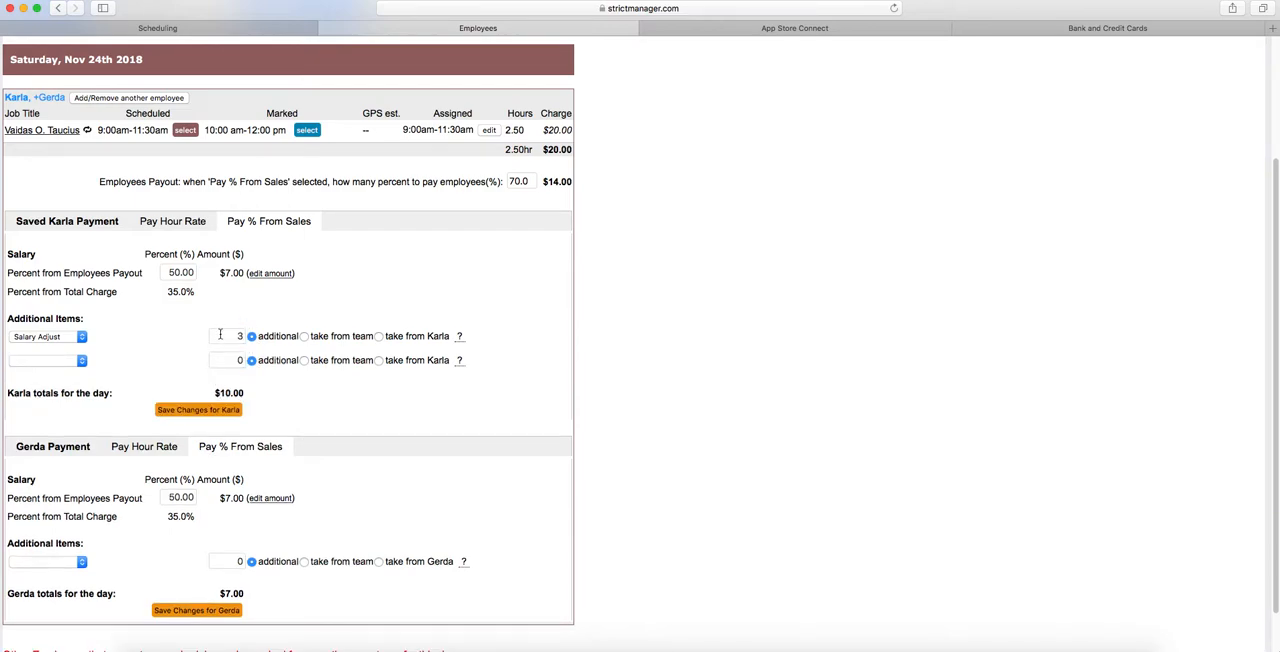
left_click(304, 337)
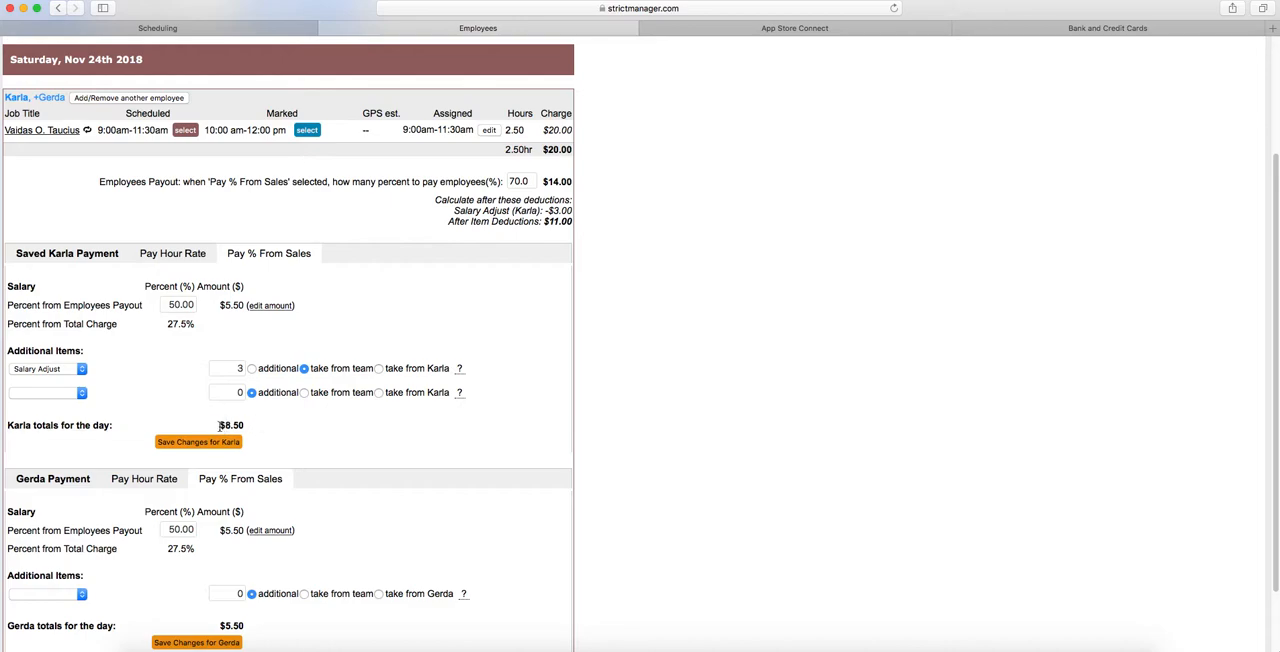
- Save the day's payment changes for both employees
scroll(250, 430, "up", 5)
scroll(257, 430, "down", 3)
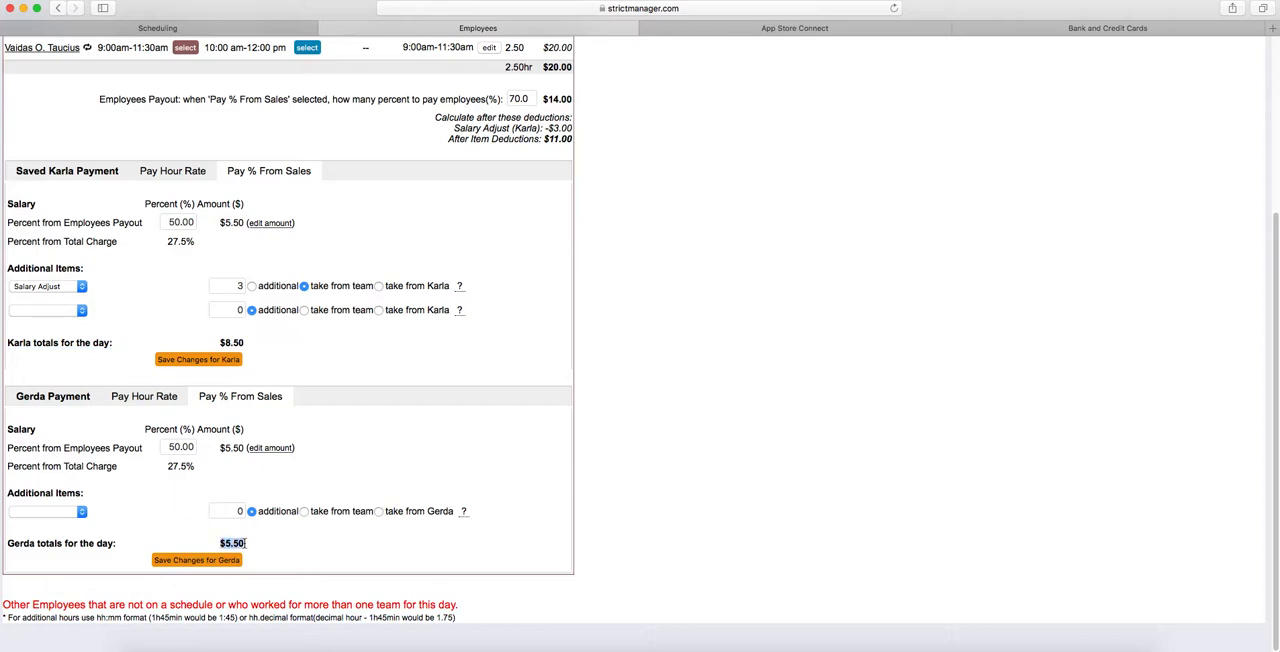
left_click(213, 360)
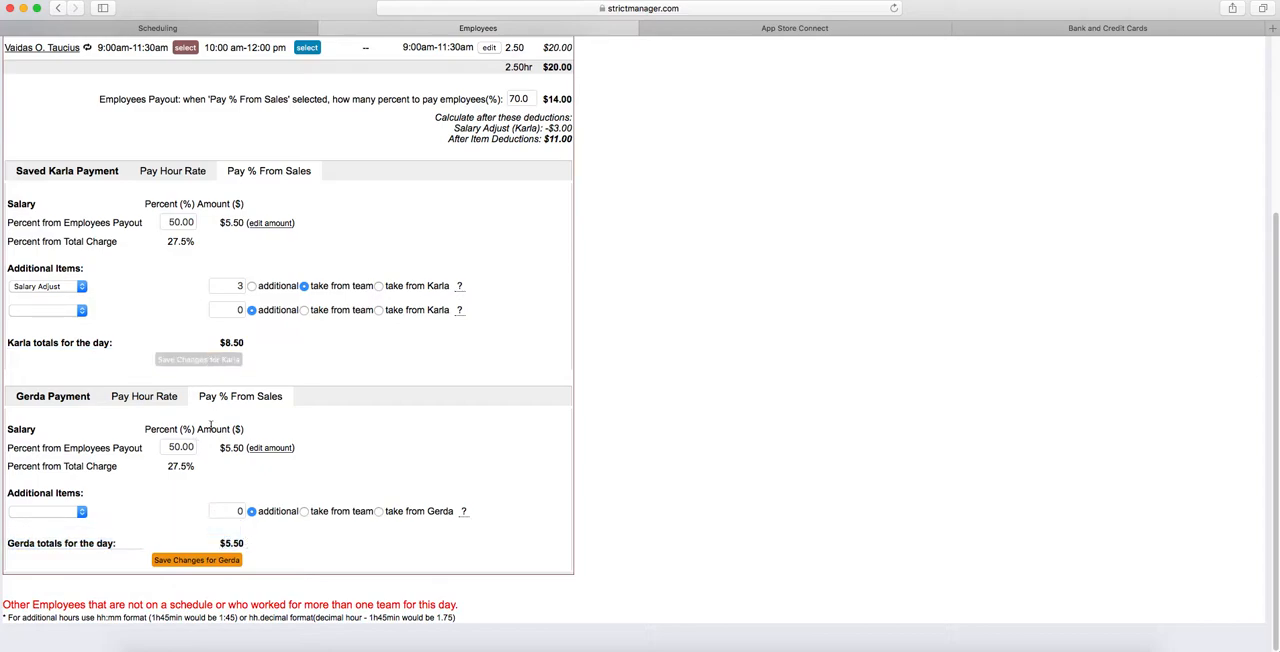
left_click(231, 563)
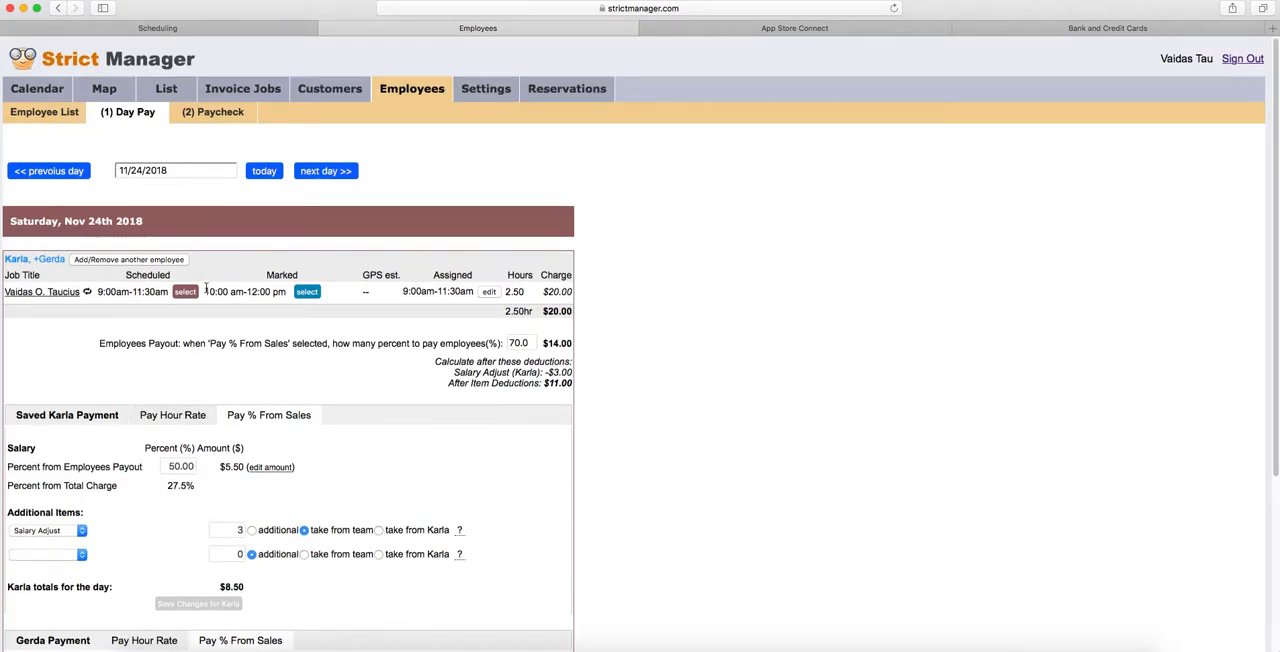
- Open the 2018-11-18 to 2018-11-24 period on the Paycheck page and send all of the first employee's hours to QuickBooks
left_click(210, 116)
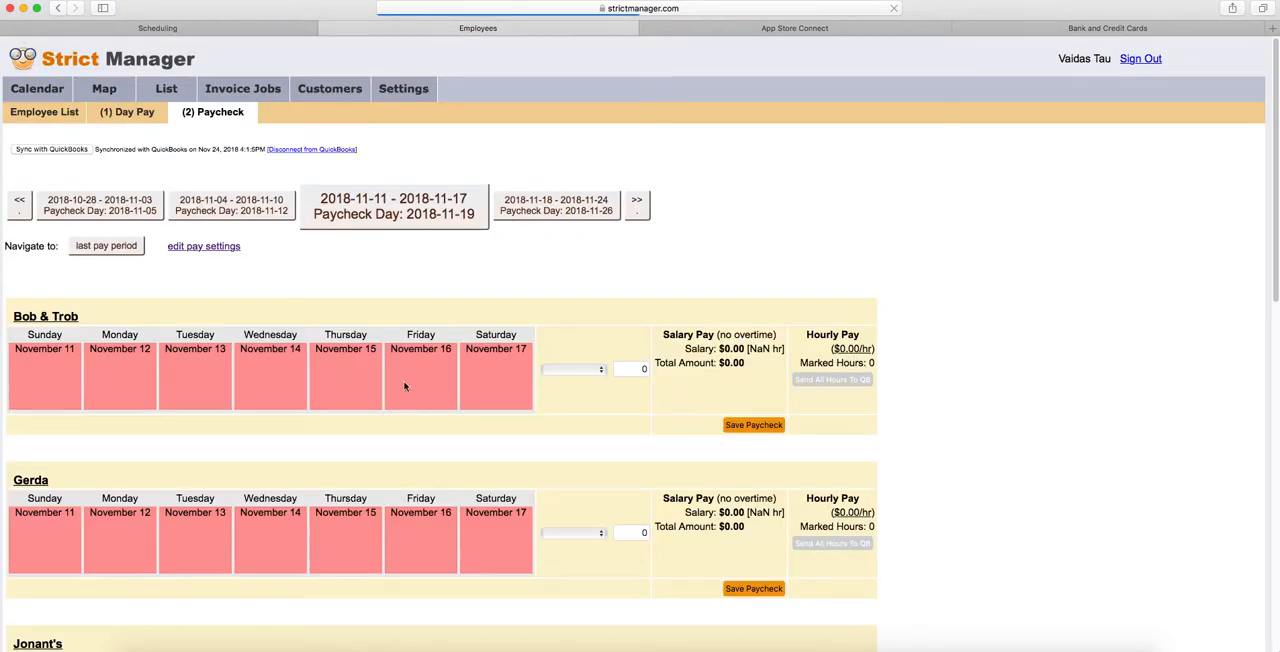
left_click(535, 215)
scroll(490, 369, "down", 3)
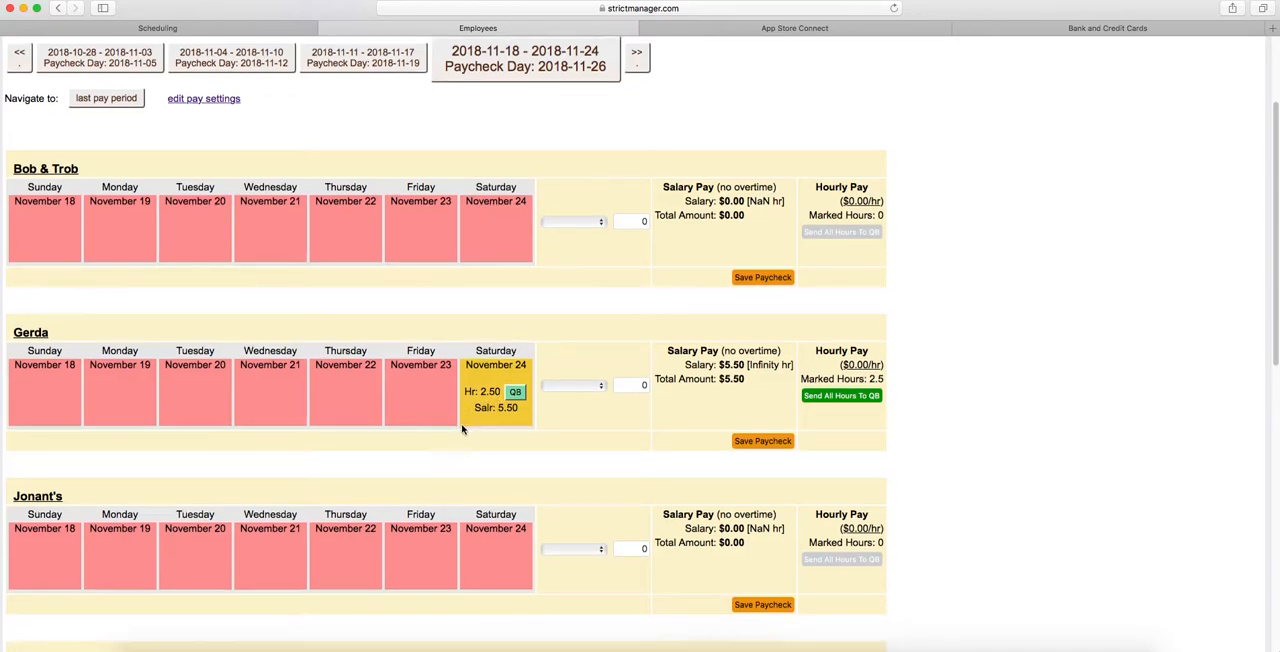
scroll(462, 430, "down", 5)
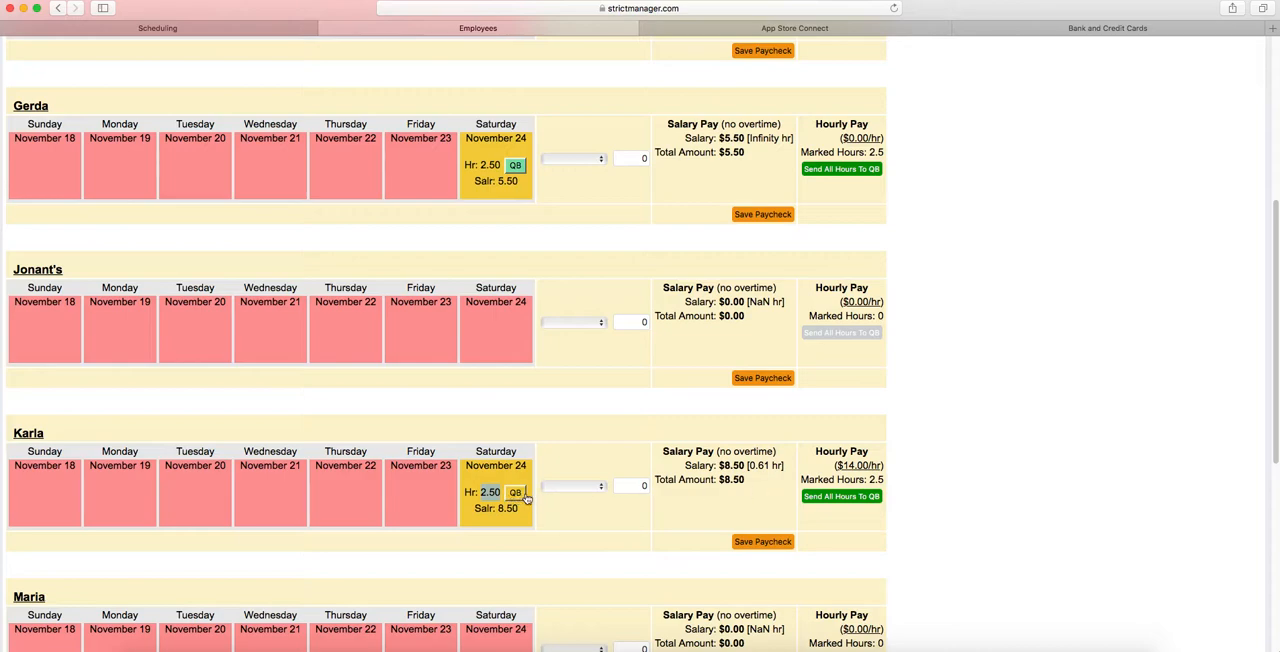
left_click(852, 503)
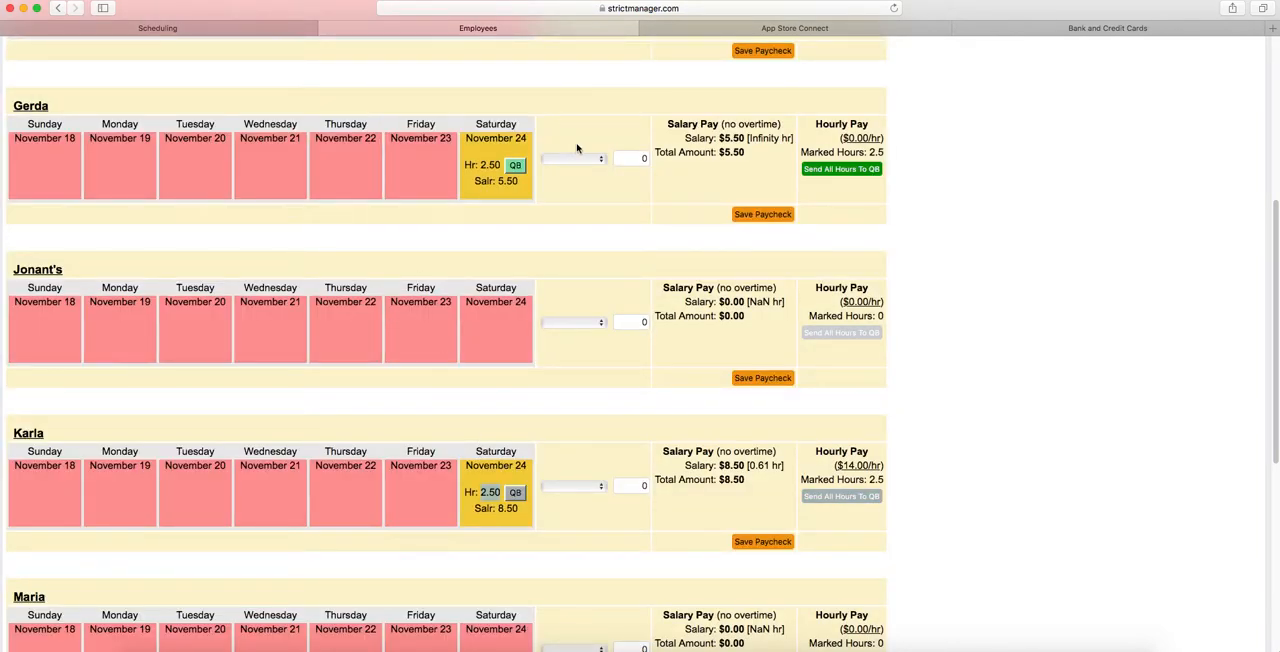
- Switch to QuickBooks, close the current payroll run and start a new one for the Every Other Friday schedule
left_click(1103, 29)
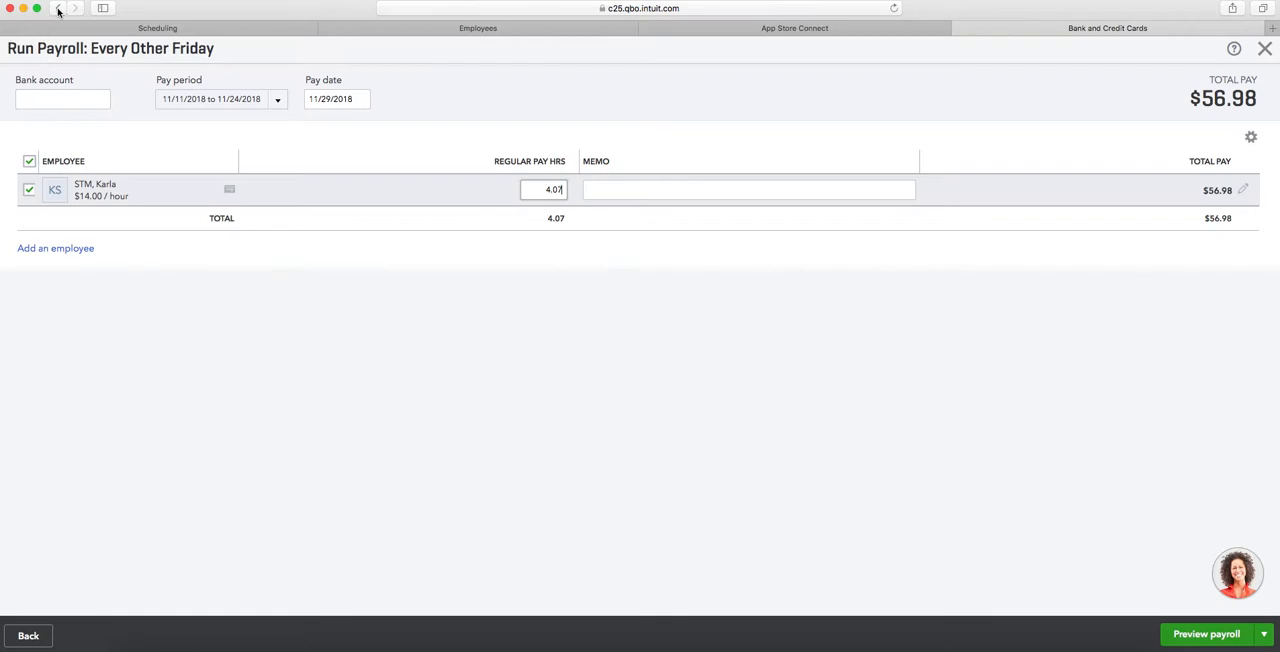
left_click(1265, 49)
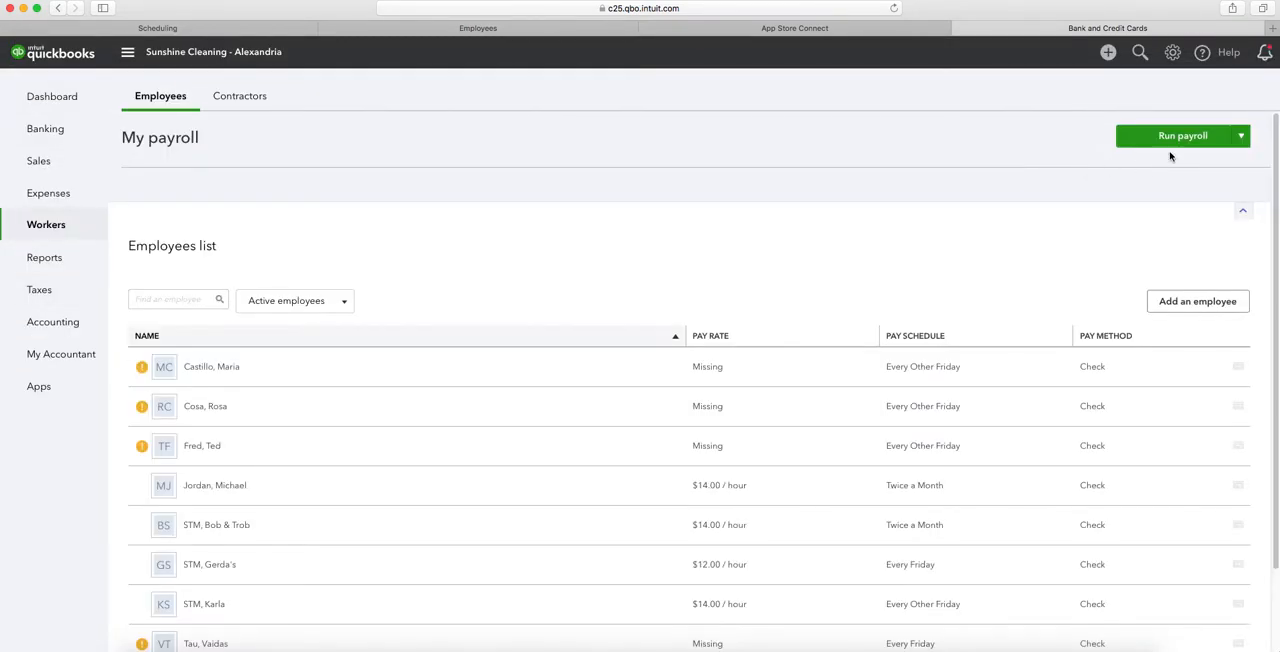
left_click(1171, 145)
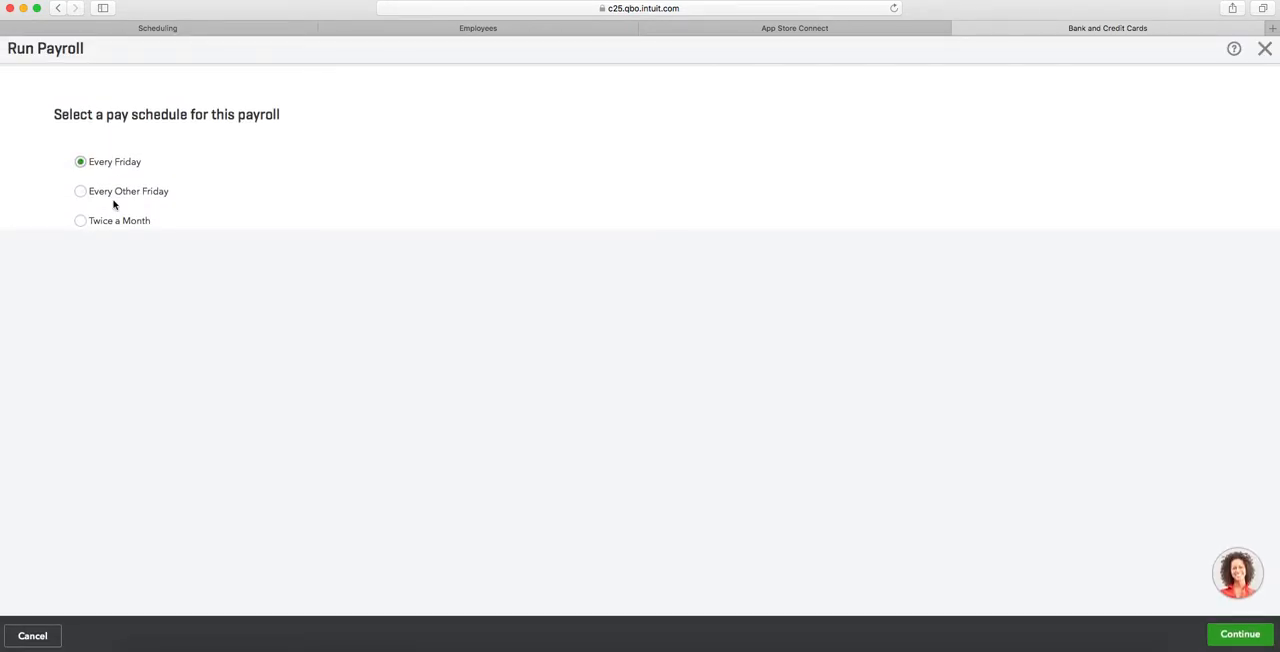
left_click(80, 191)
left_click(1252, 646)
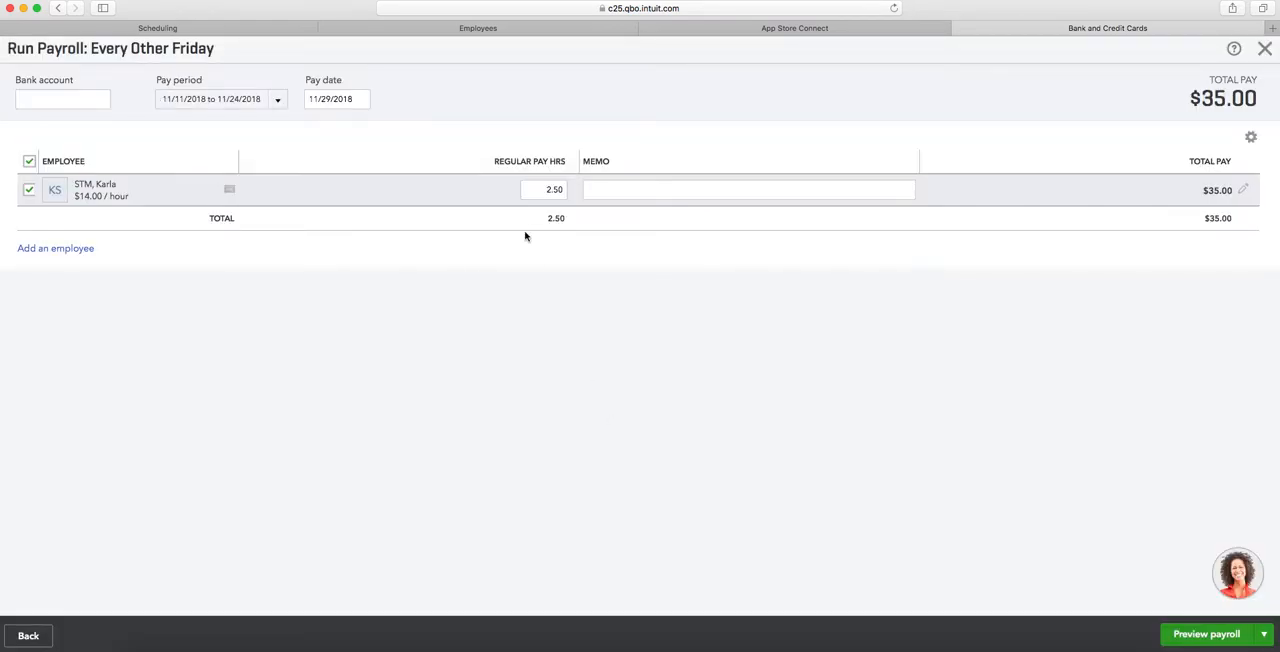
left_click(537, 192)
- Return to the Strict Manager Paycheck page and check the first employee's Salary Pay total amount
left_click(557, 30)
left_click(440, 497)
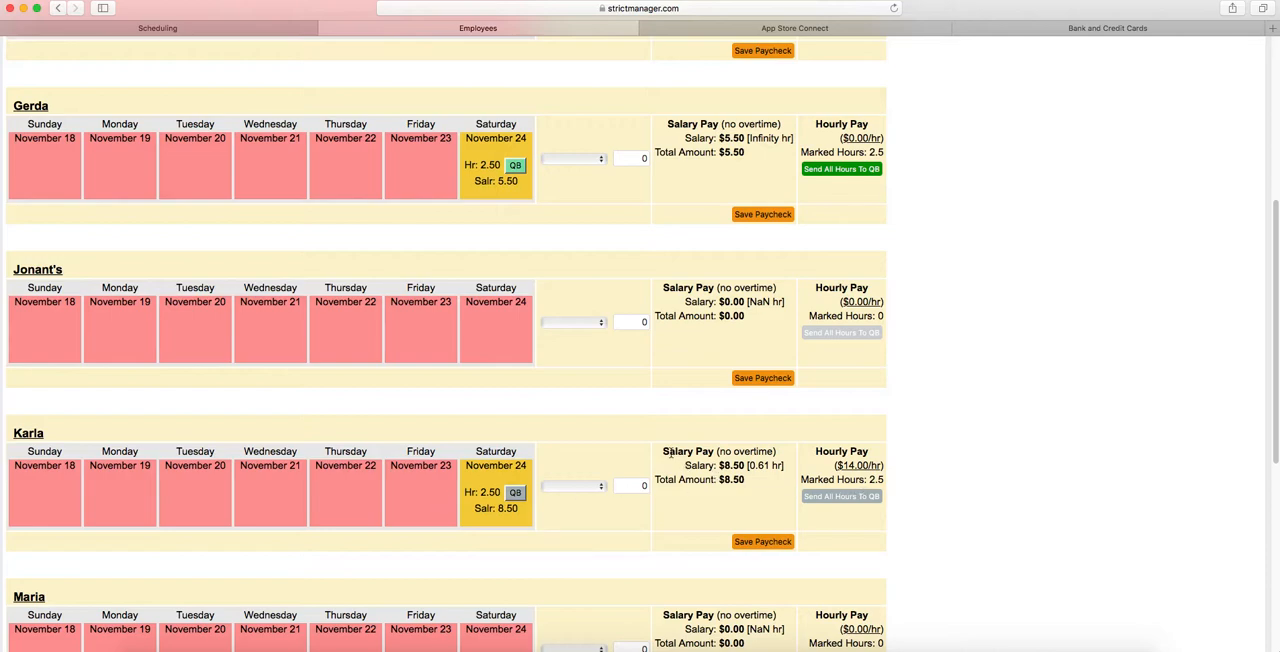
left_click_drag(662, 452, 655, 480)
left_click(728, 485)
left_click(747, 480)
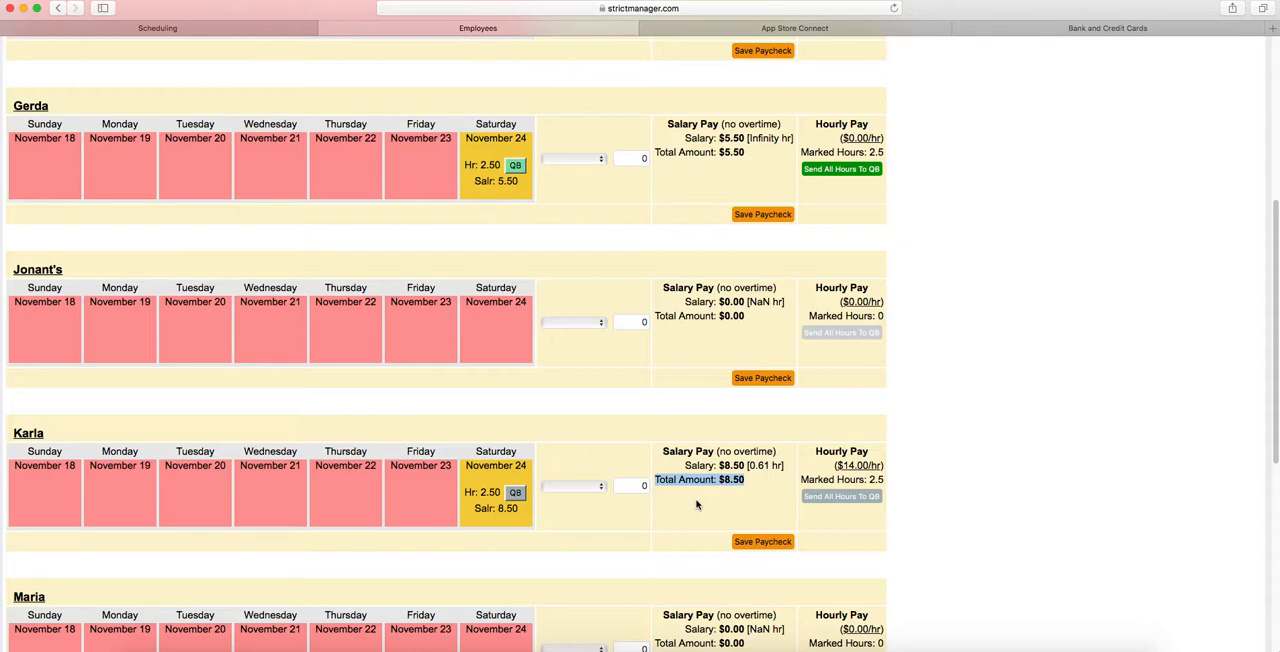
left_click(937, 462)
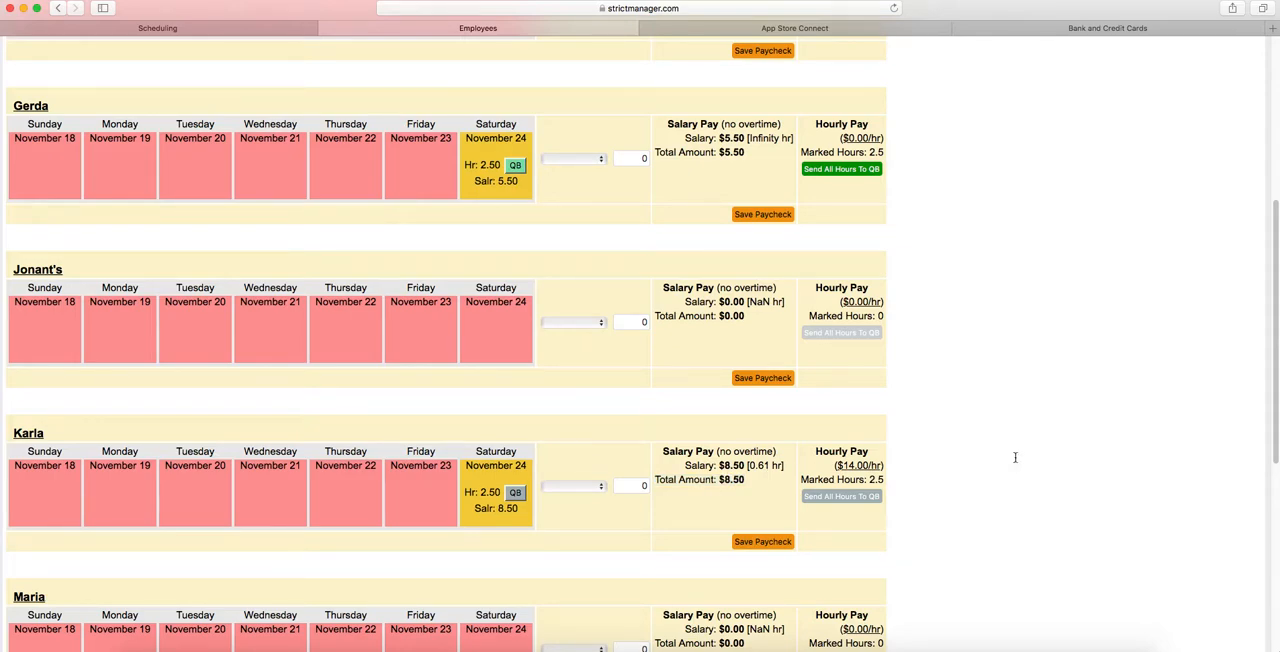
right_click(1140, 603)
left_click(1106, 620)
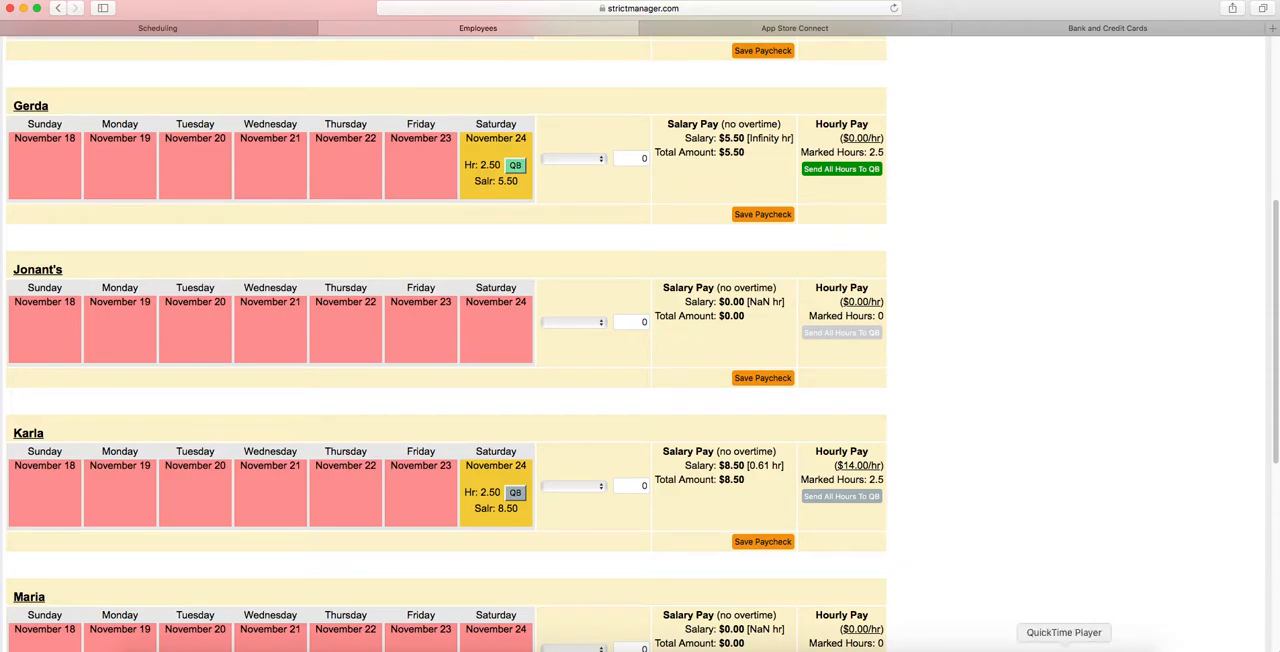